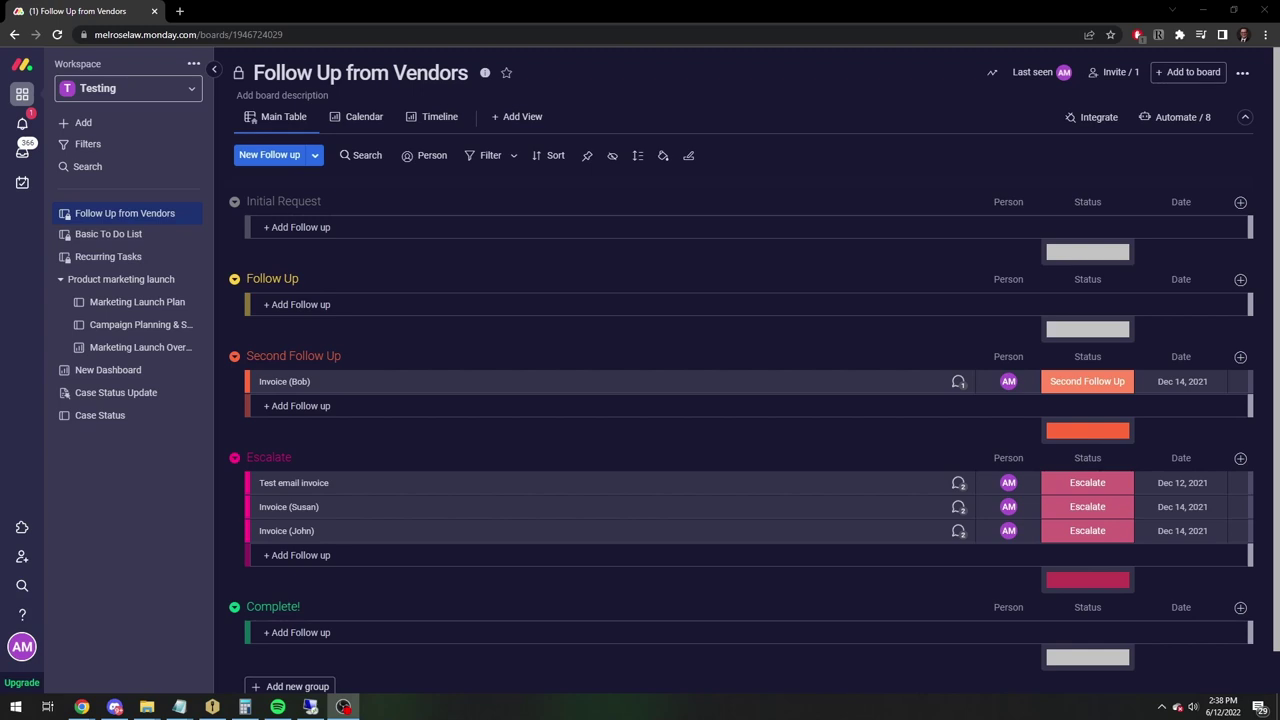
# - Open Board Automations and review all 8 active automations, scrolling back to the top
pyautogui.click(1205, 118)
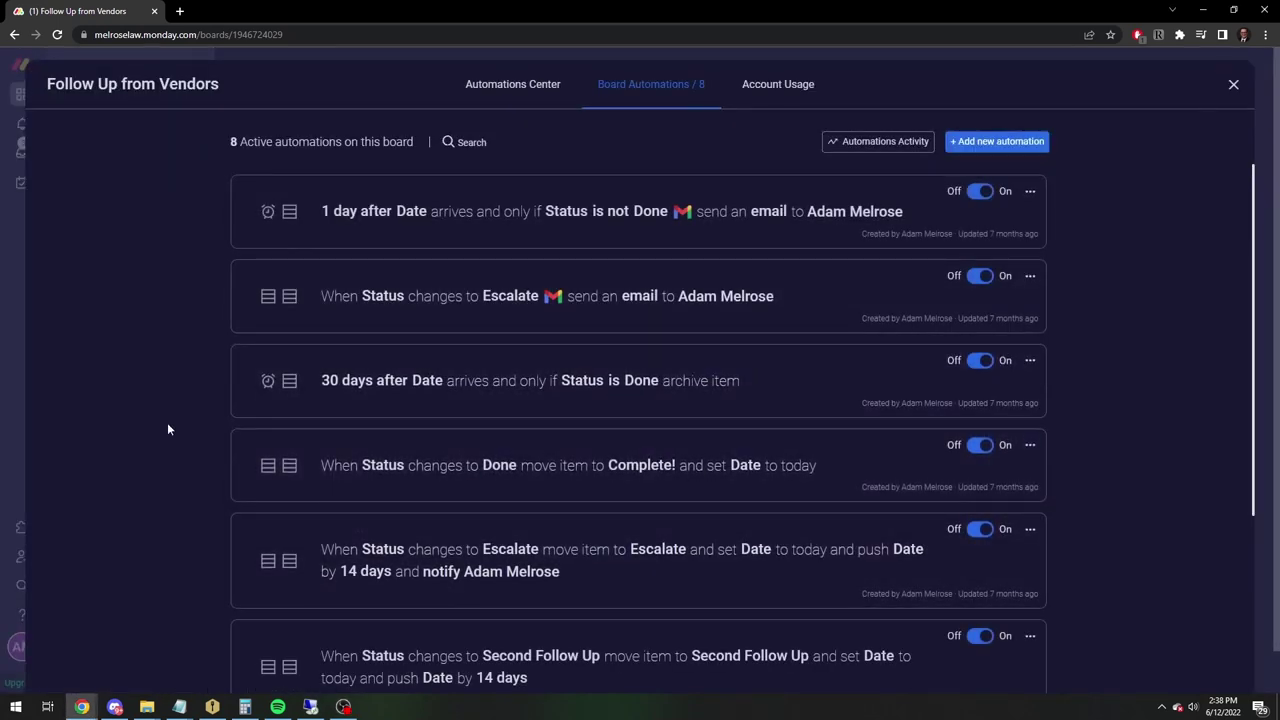
pyautogui.scroll(-3, 118, 396)
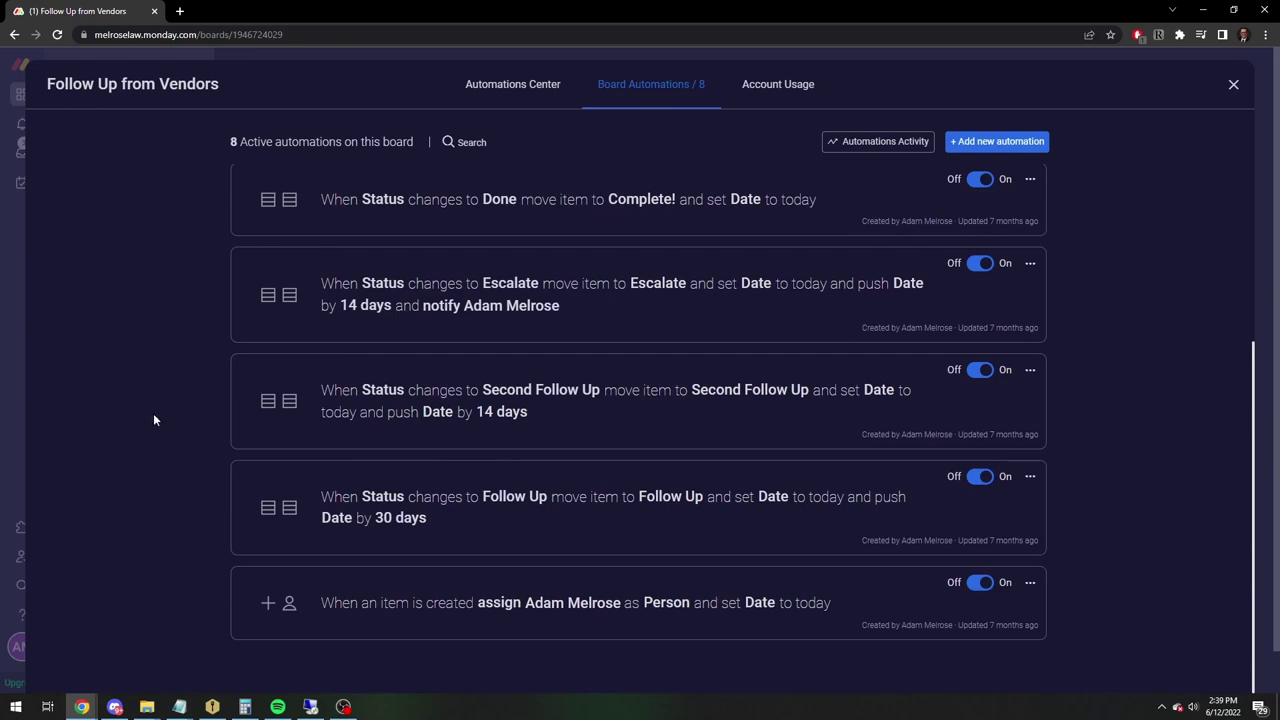
pyautogui.scroll(3, 183, 437)
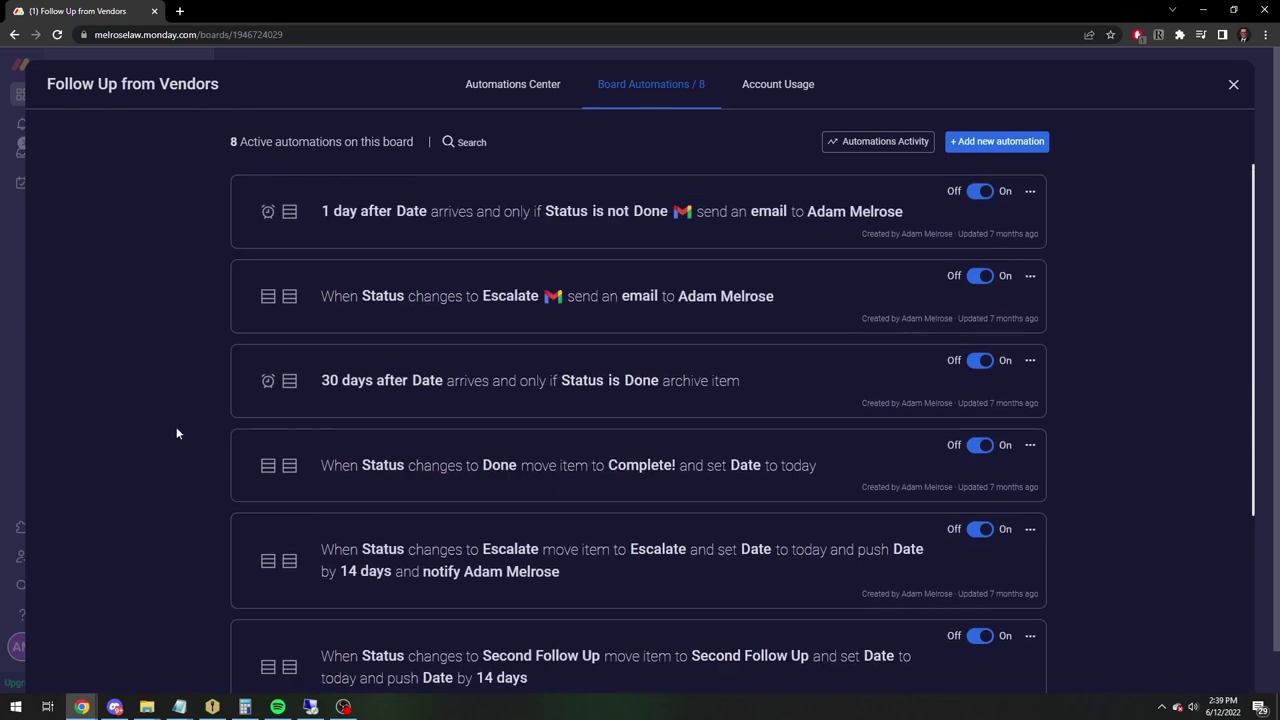
# - Close the Board Automations dialog to return to the main table
pyautogui.click(1231, 85)
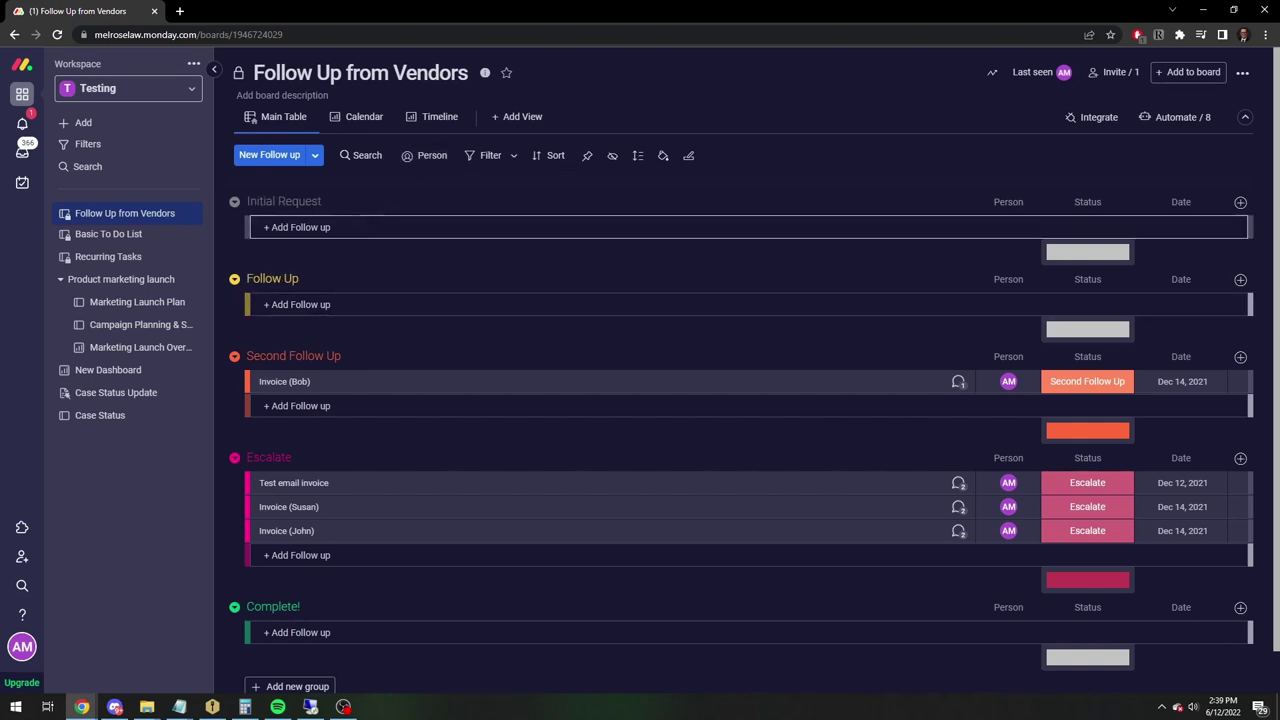
# - Add an 'Invoice (Joe)' item to Initial Request and a Files column to the board
pyautogui.click(450, 228)
pyautogui.write('Invoice (')
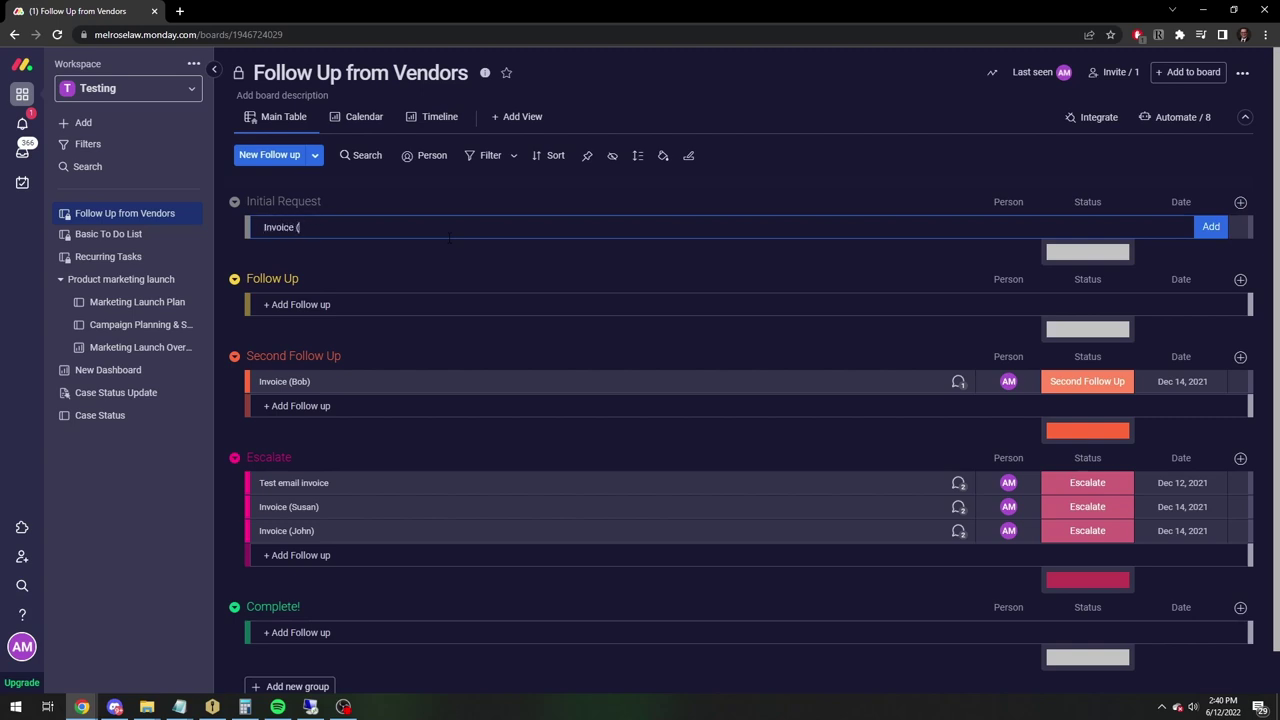
pyautogui.write('Joe)')
pyautogui.press('Return')
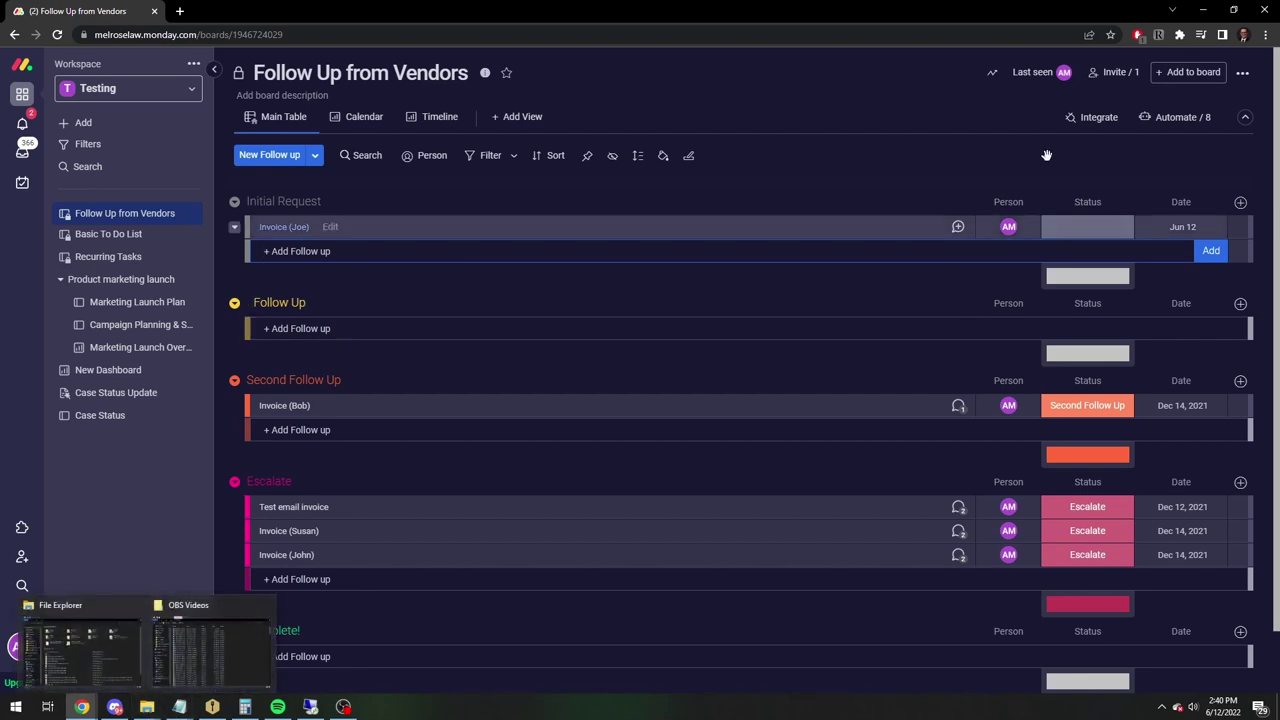
pyautogui.click(1241, 202)
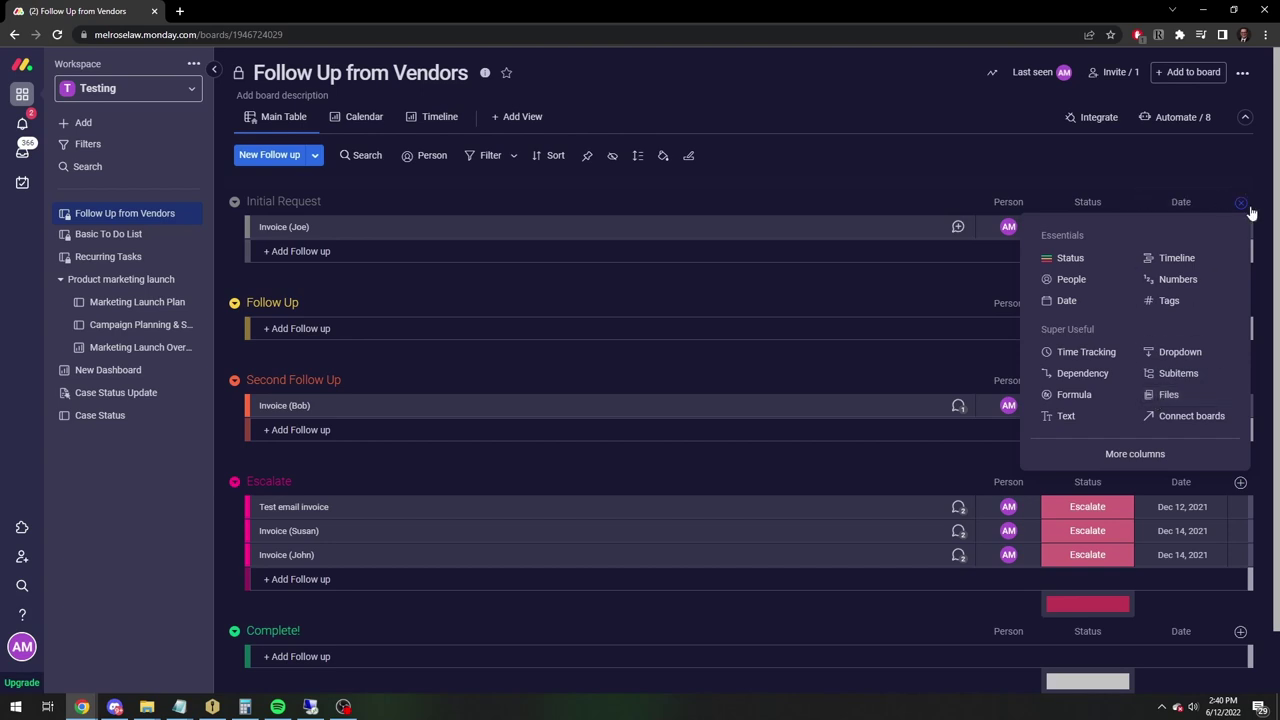
pyautogui.click(1166, 396)
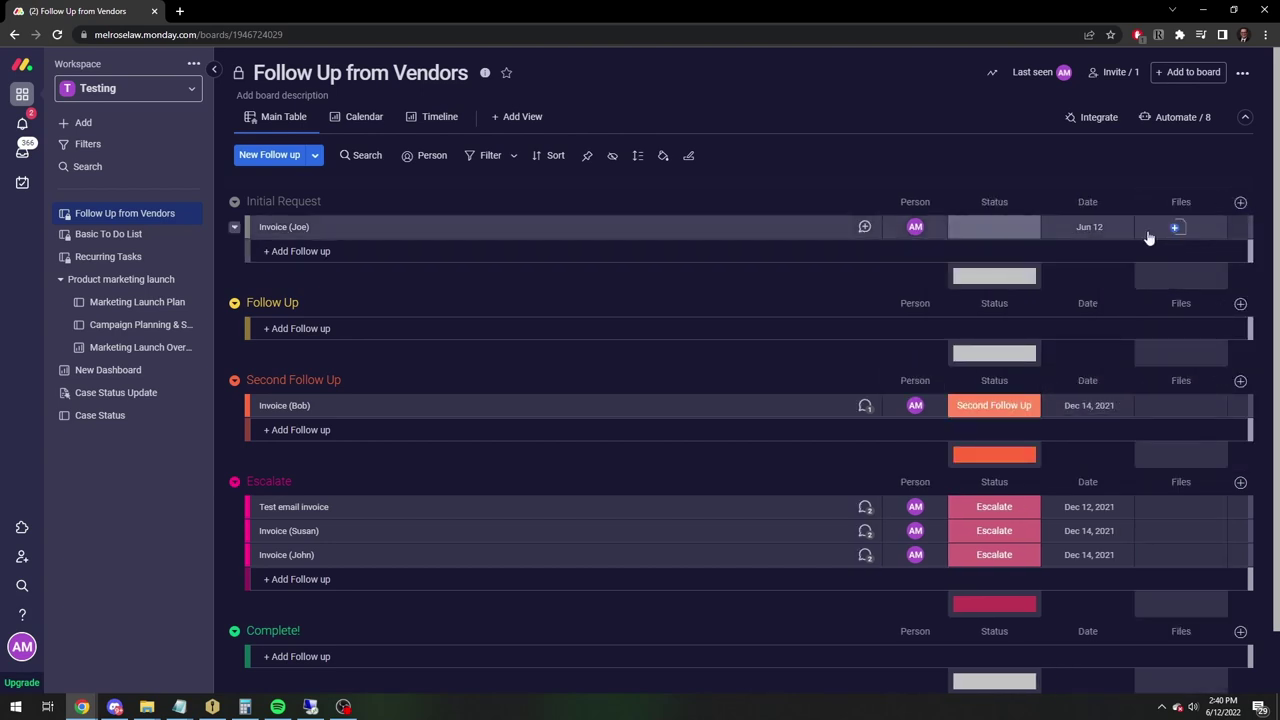
# - Preview the clownfish image from File Explorer, then drop it into the new invoice's Files cell
pyautogui.moveTo(146, 707)
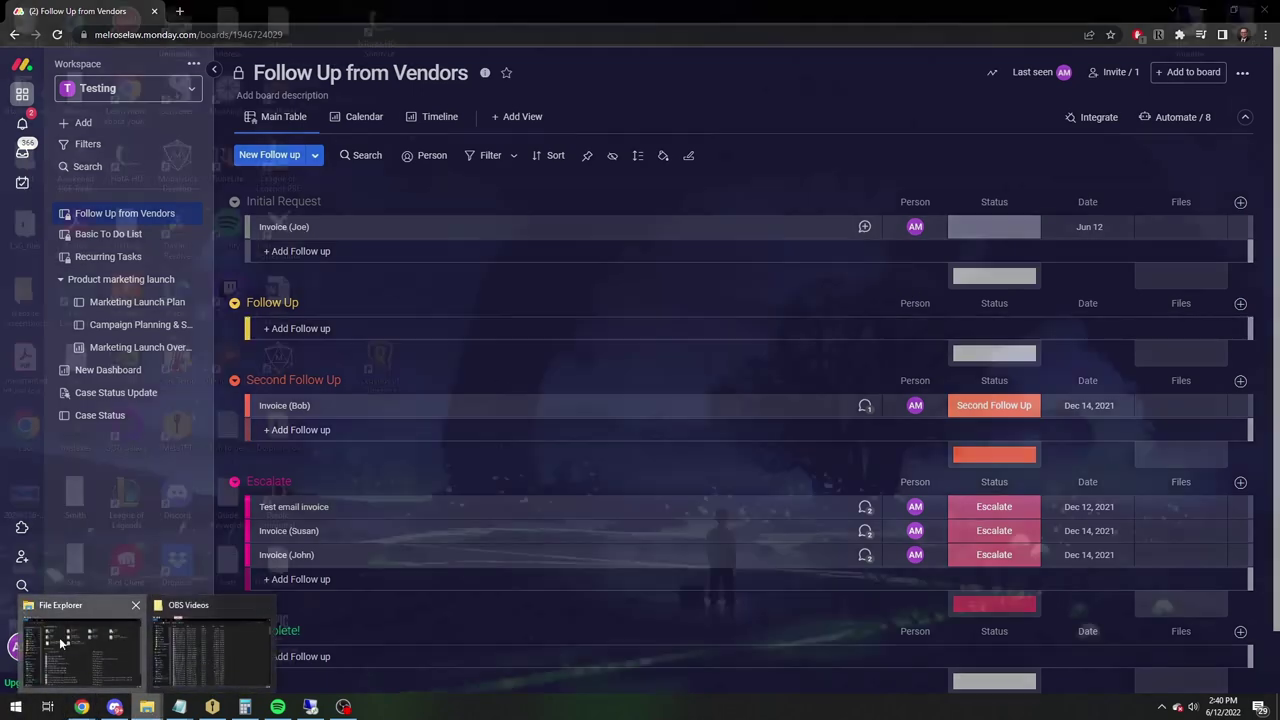
pyautogui.click(115, 638)
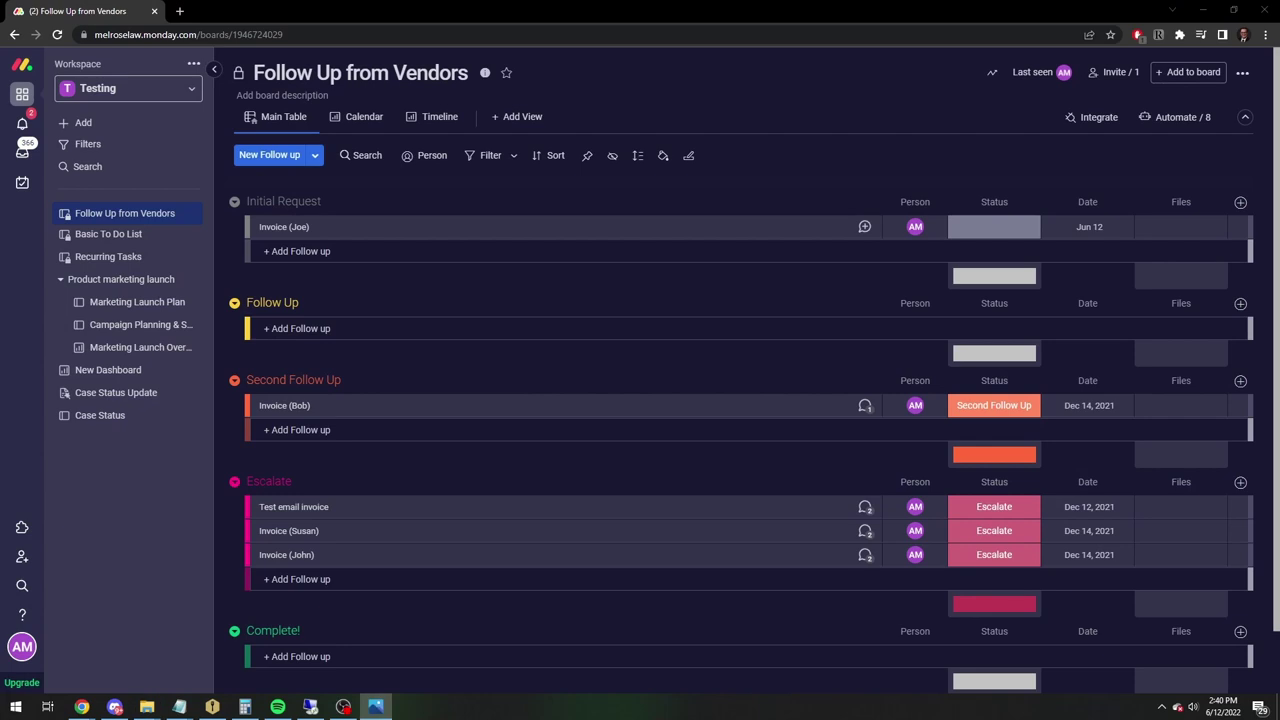
pyautogui.moveTo(56, 41); pyautogui.dragTo(531, 75)
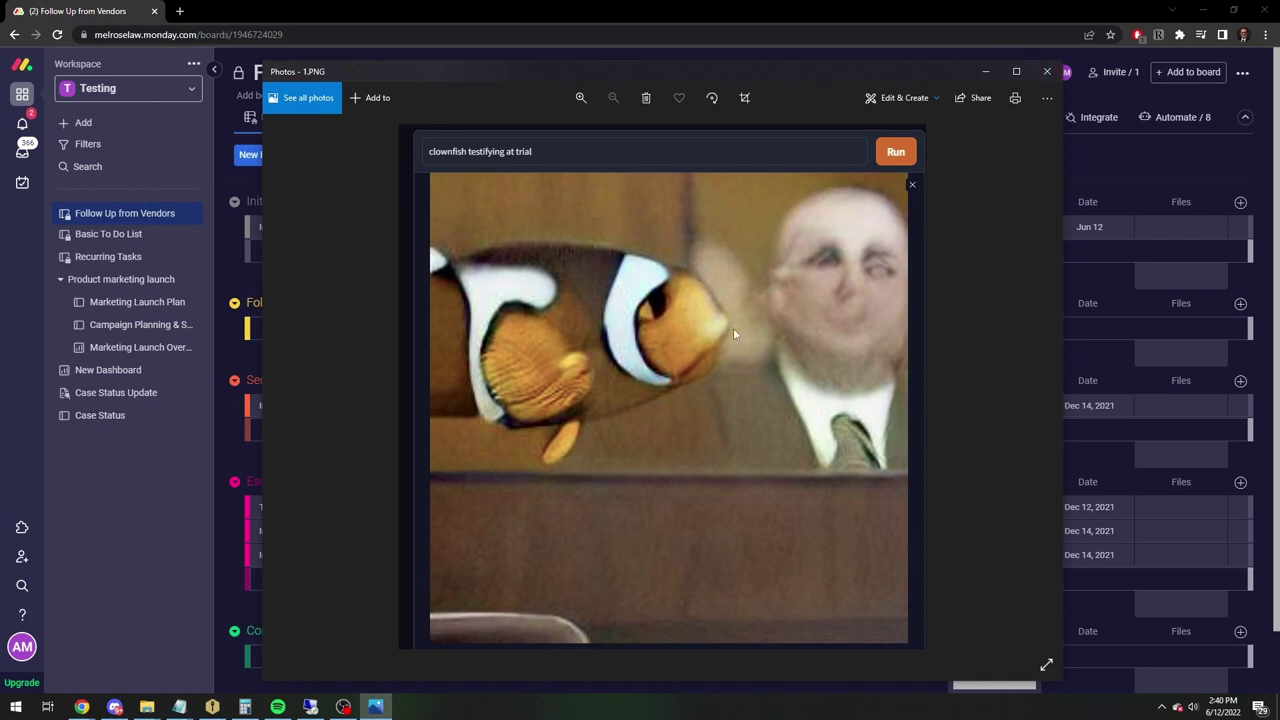
pyautogui.click(1047, 71)
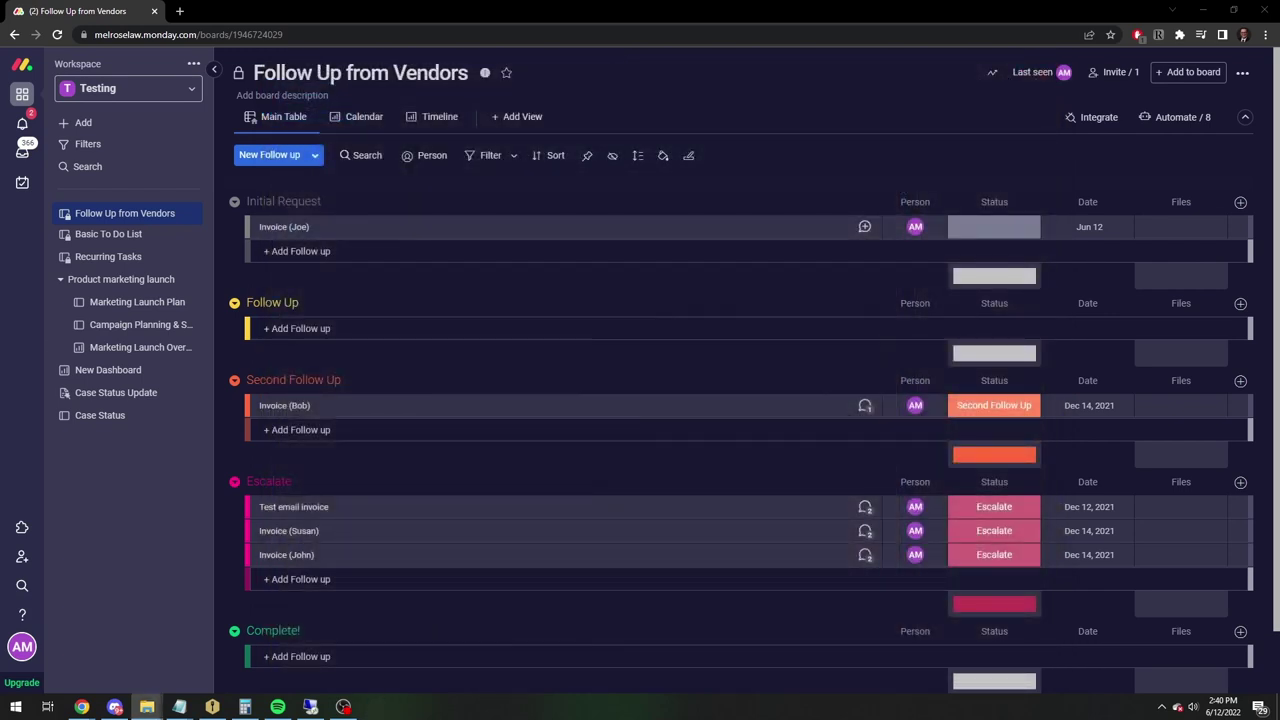
pyautogui.moveTo(470, 320); pyautogui.dragTo(1180, 233)
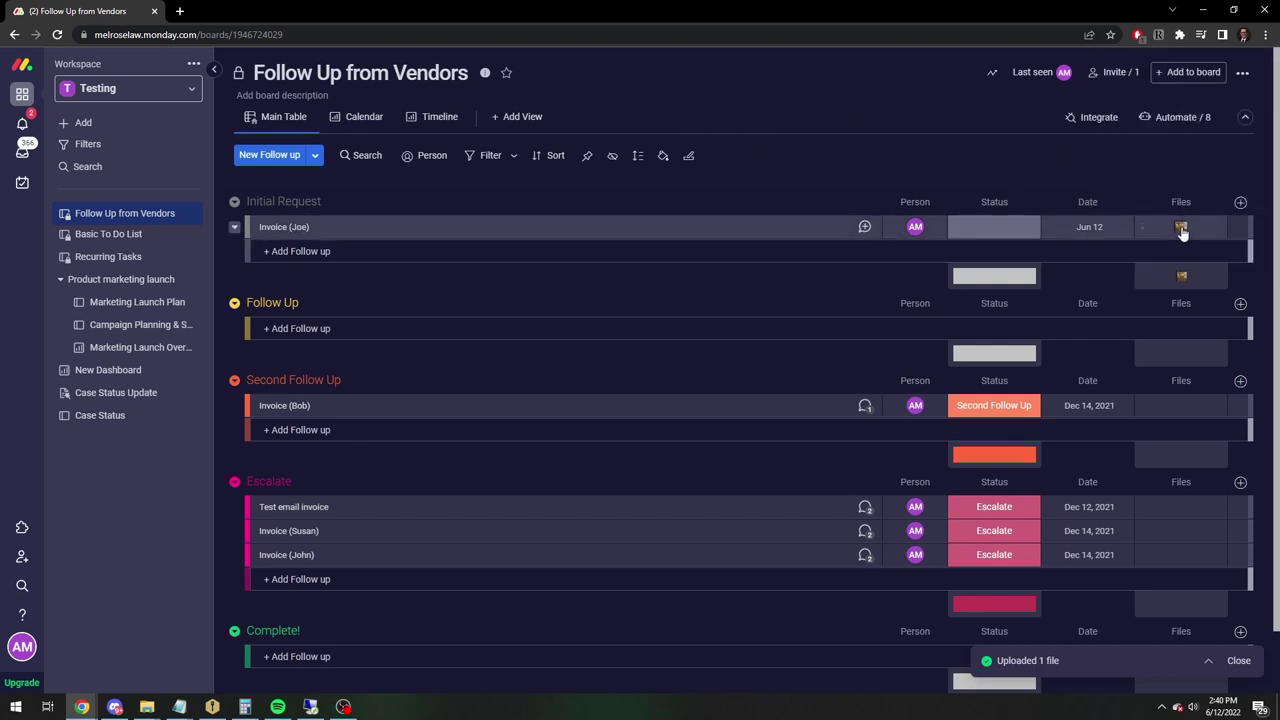
# - Switch off the Escalate email and date-based email automations
pyautogui.click(1179, 119)
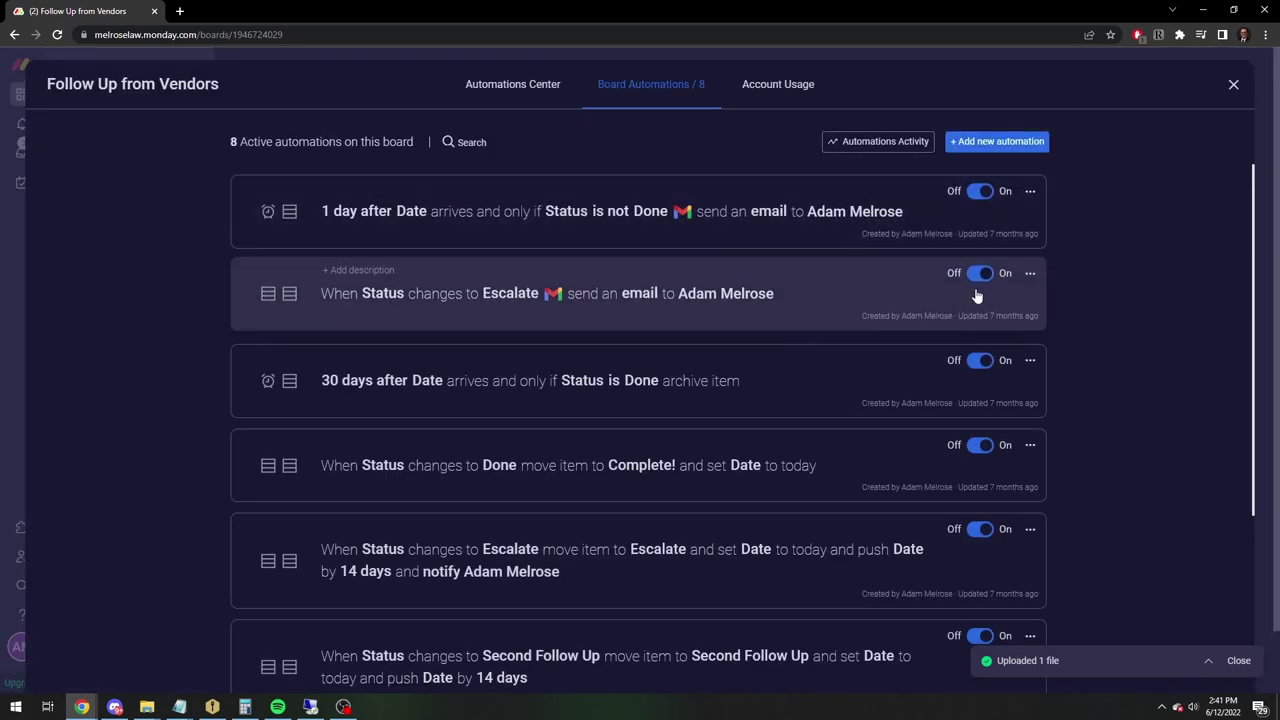
pyautogui.click(979, 273)
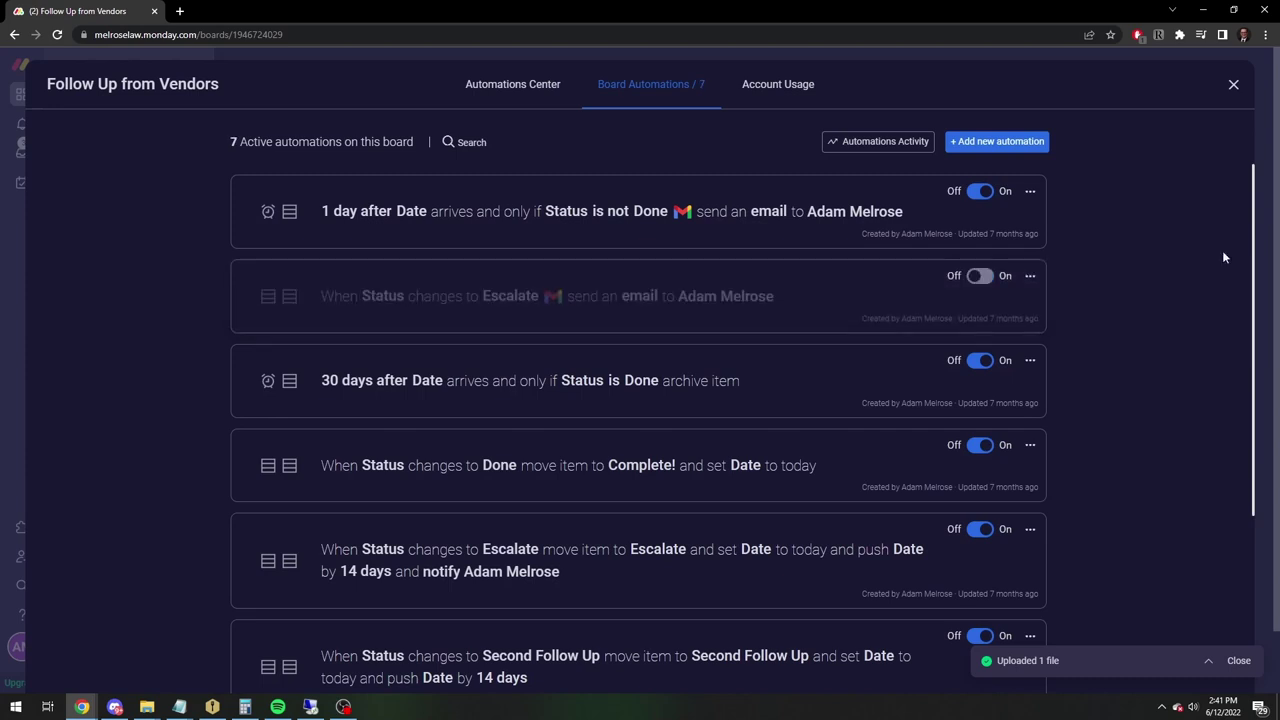
pyautogui.click(981, 188)
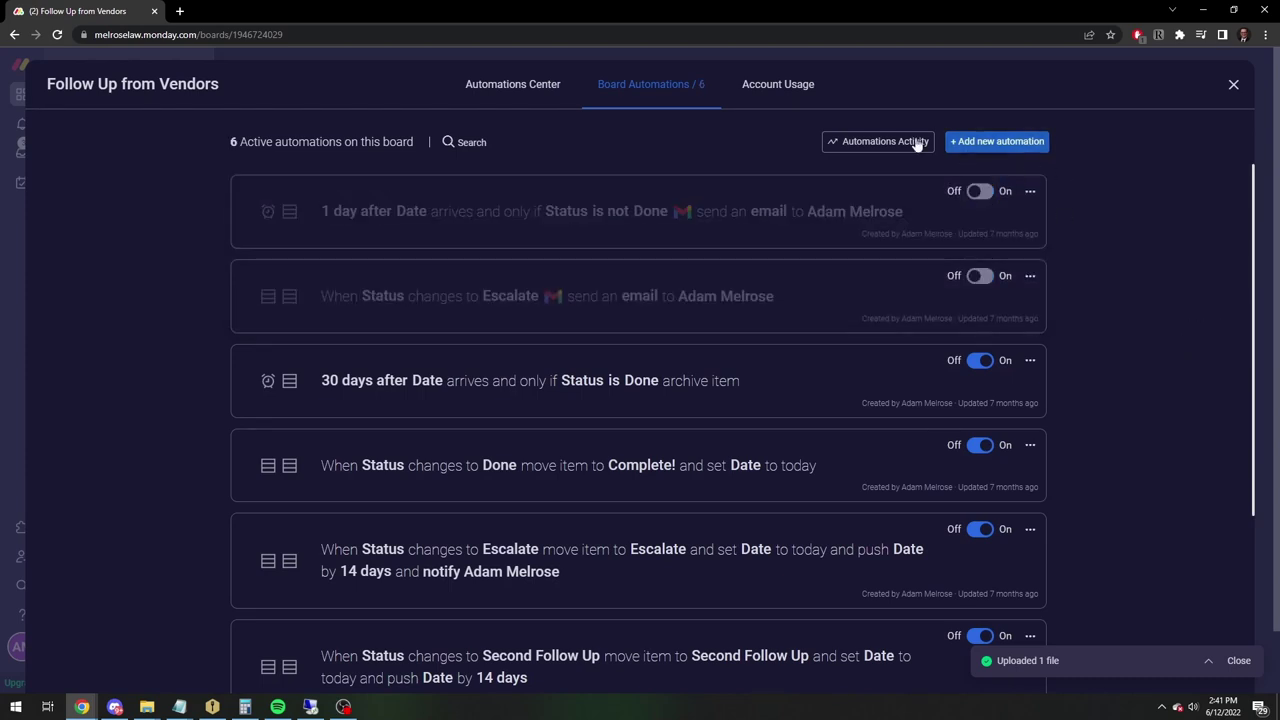
# - Start a new automation triggered when the Status column changes to Escalate
pyautogui.click(962, 145)
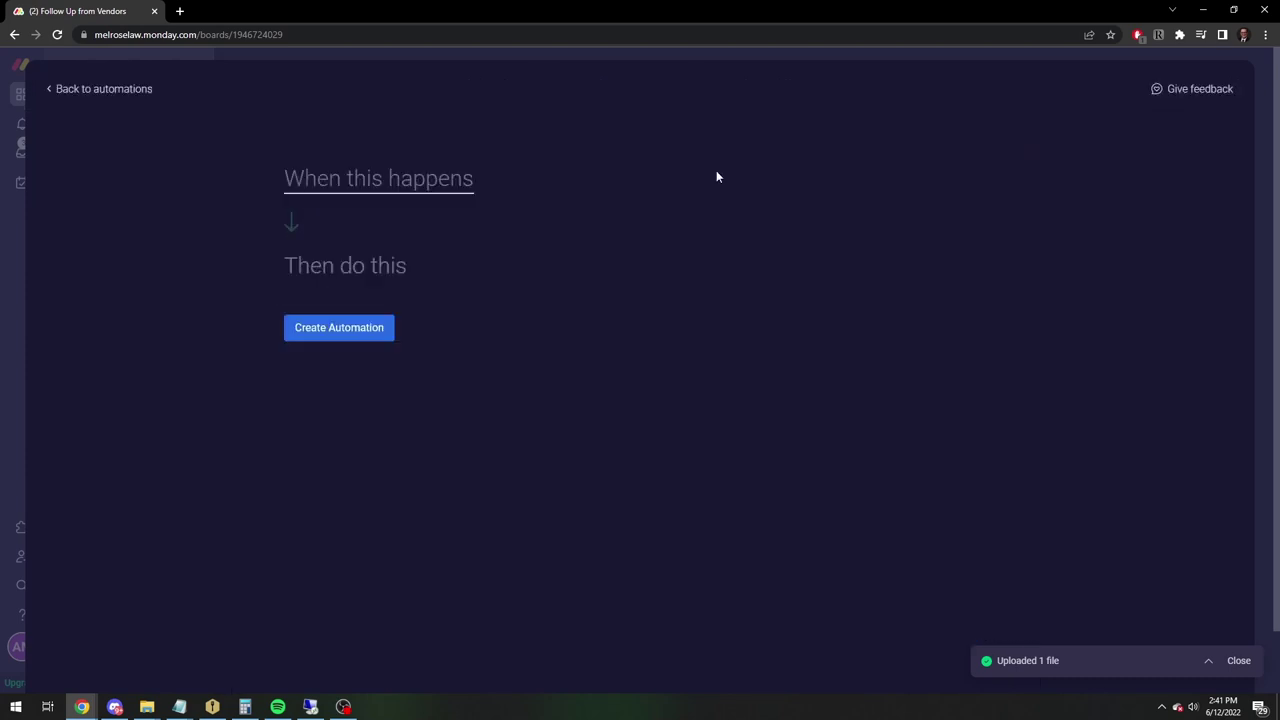
pyautogui.click(300, 182)
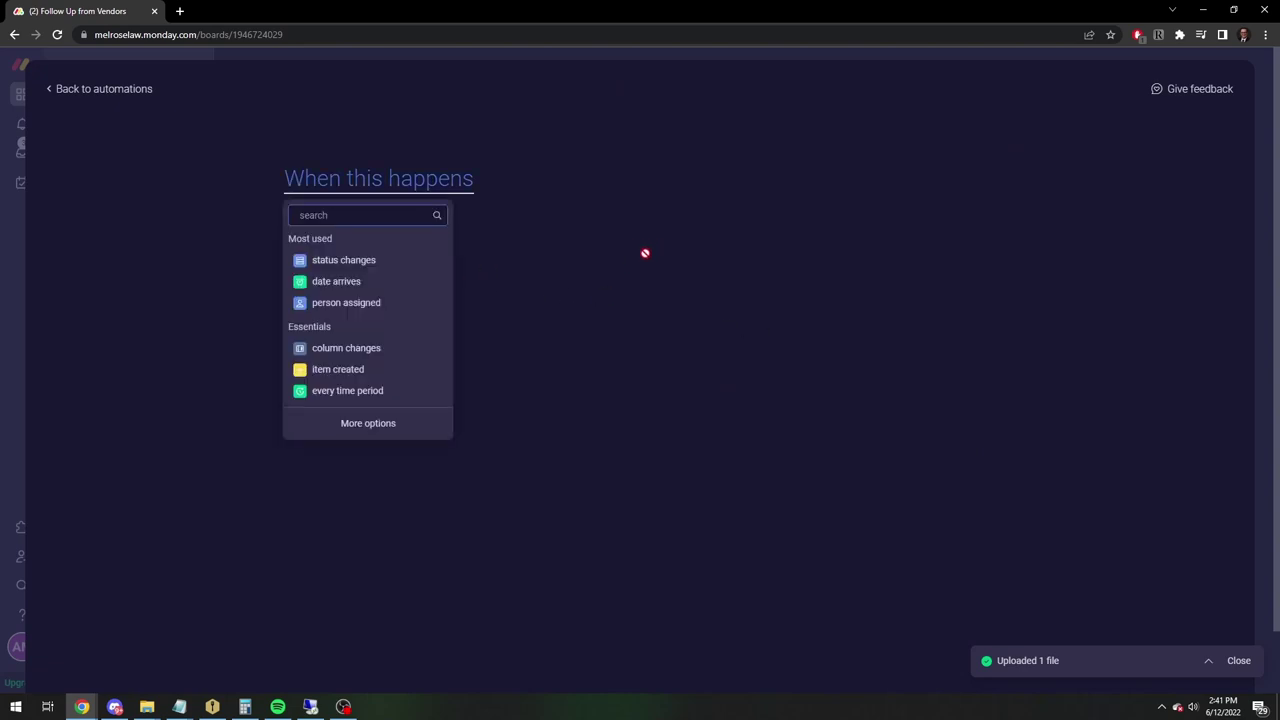
pyautogui.click(333, 264)
pyautogui.click(389, 200)
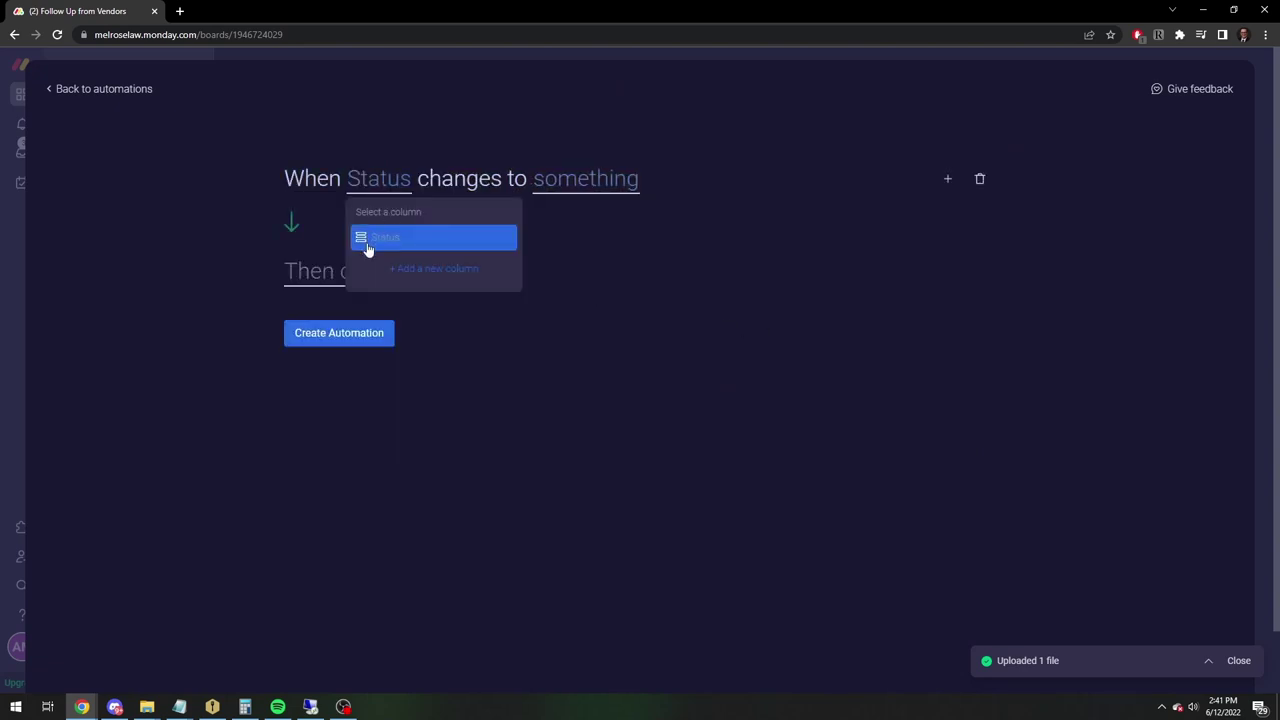
pyautogui.click(367, 242)
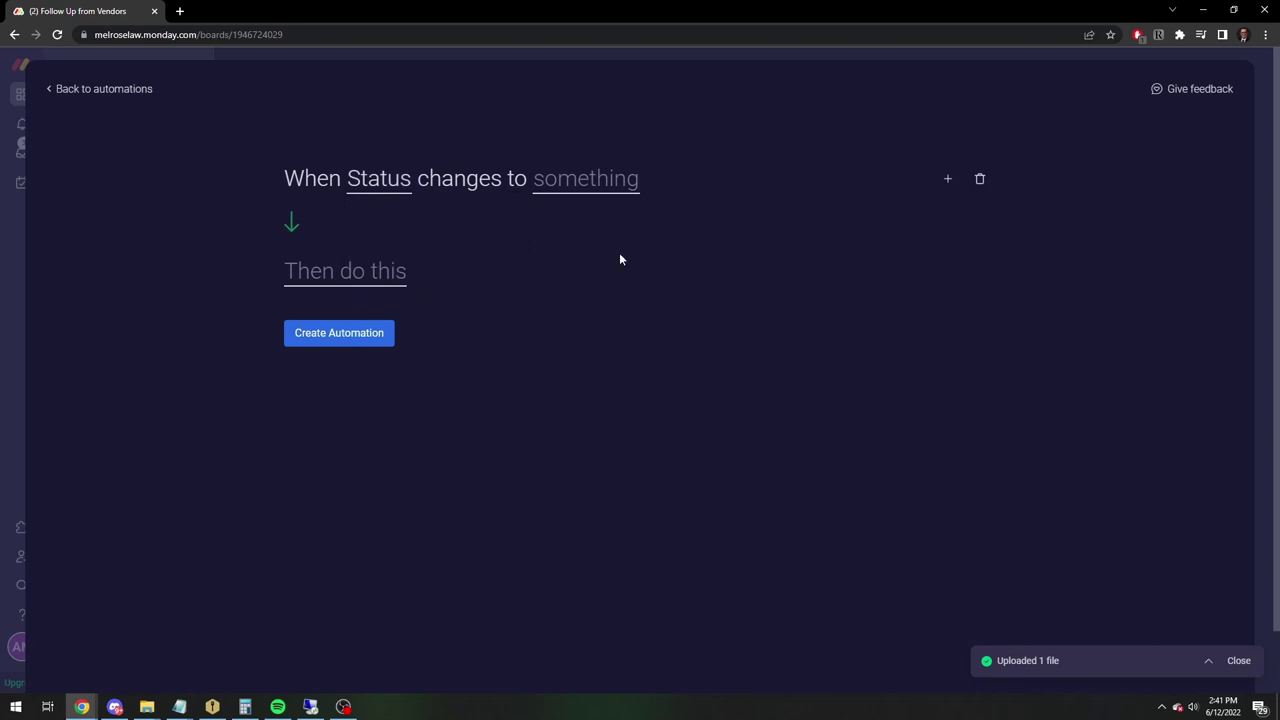
pyautogui.click(565, 183)
pyautogui.click(550, 303)
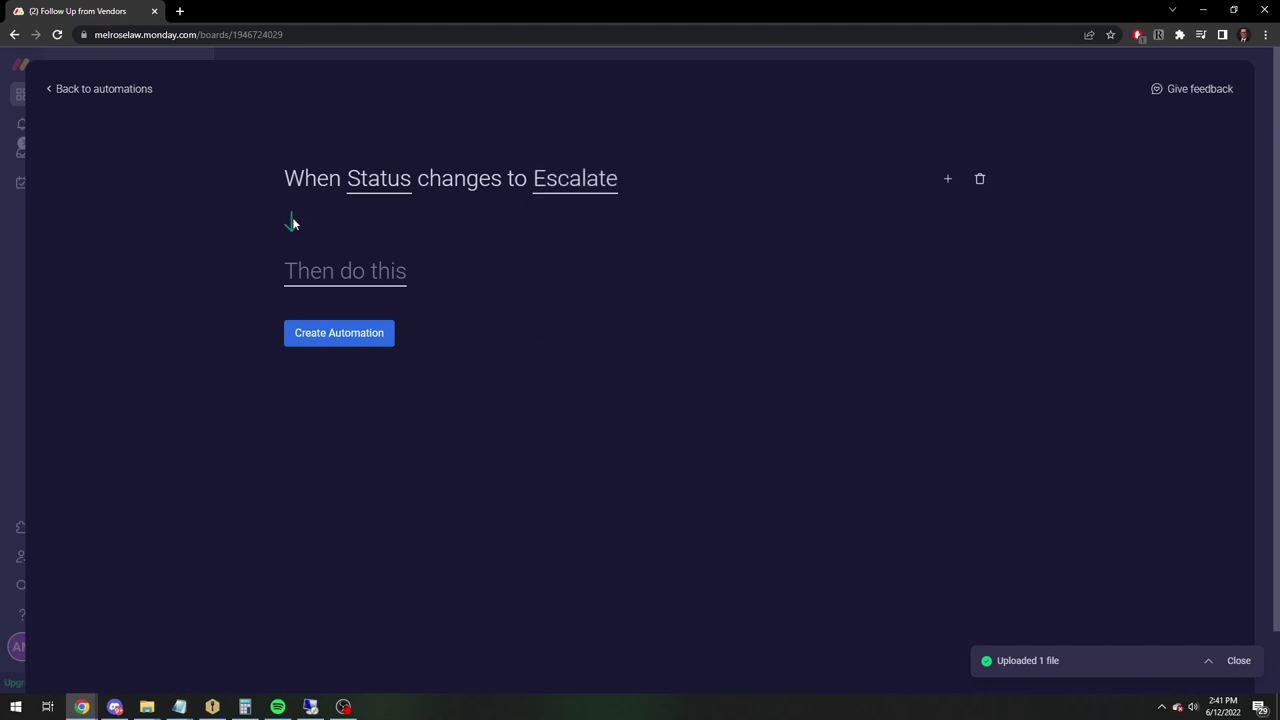
# - Set the automation's action to send an email through the Gmail account
pyautogui.click(341, 272)
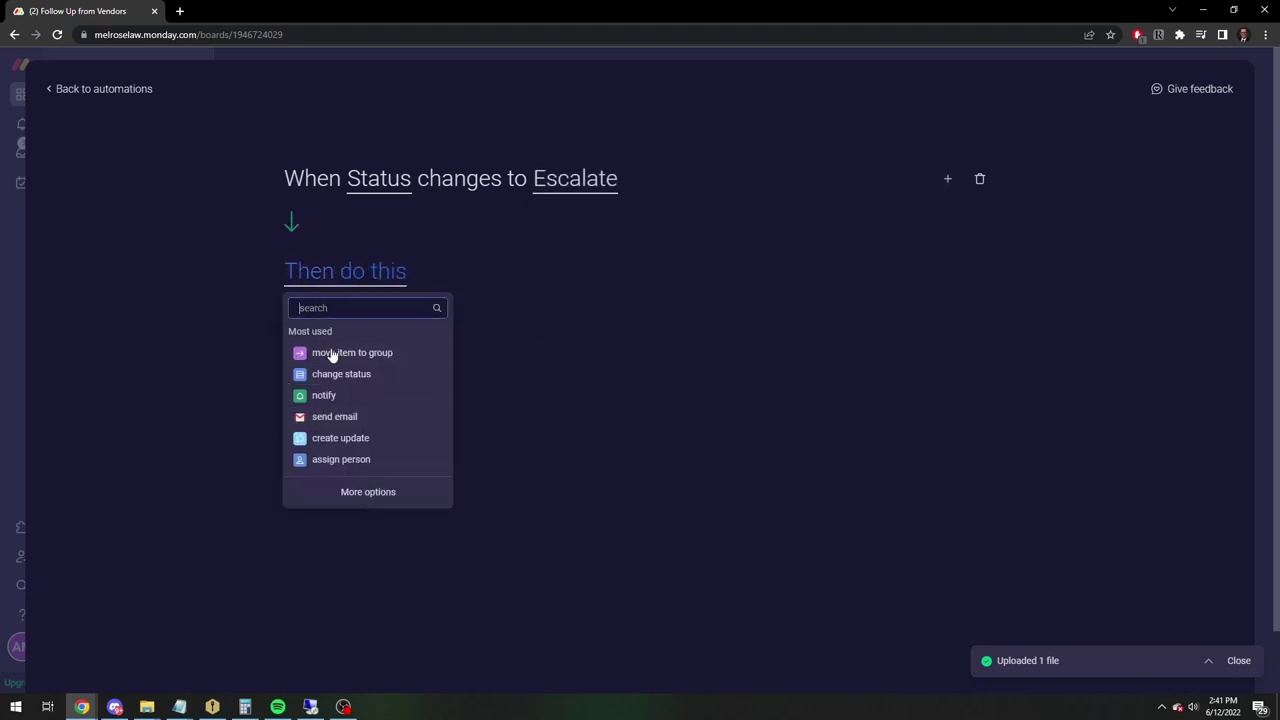
pyautogui.click(336, 416)
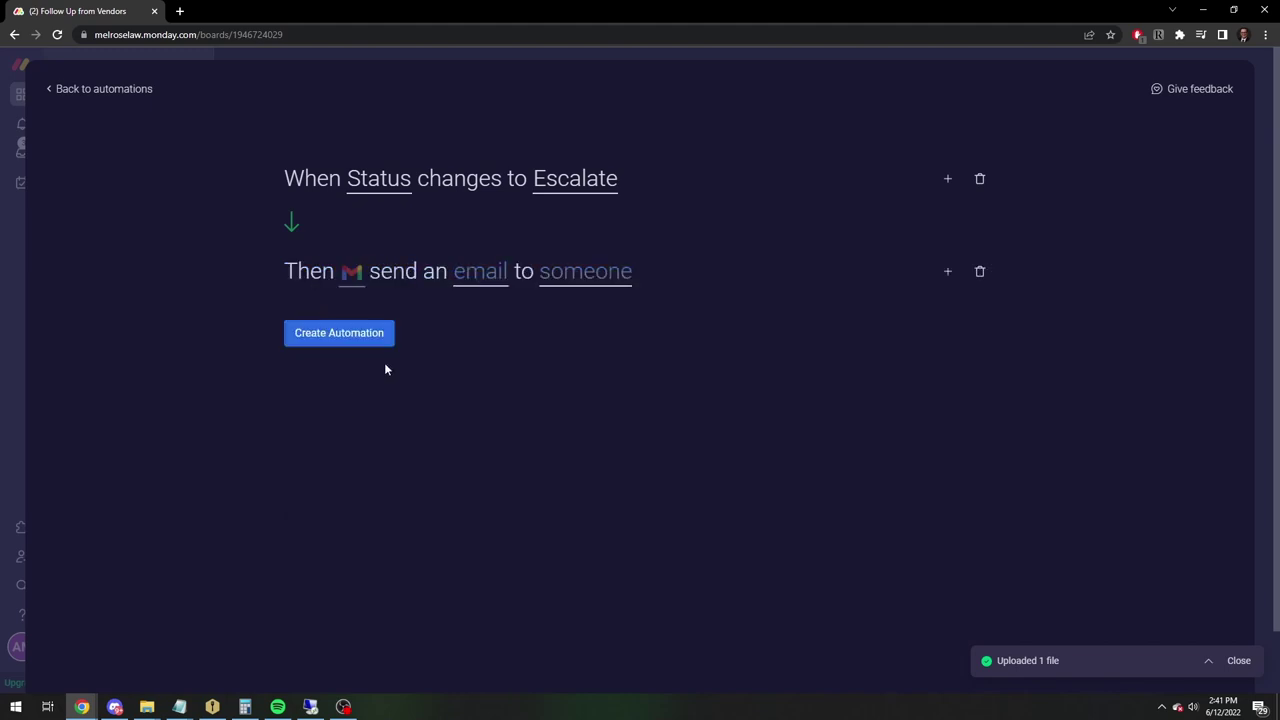
pyautogui.click(350, 276)
pyautogui.click(450, 358)
# - Write the email 'Escalated Follow Up': item name, 'is overdue. Please see attached:', and the item's files
pyautogui.click(478, 283)
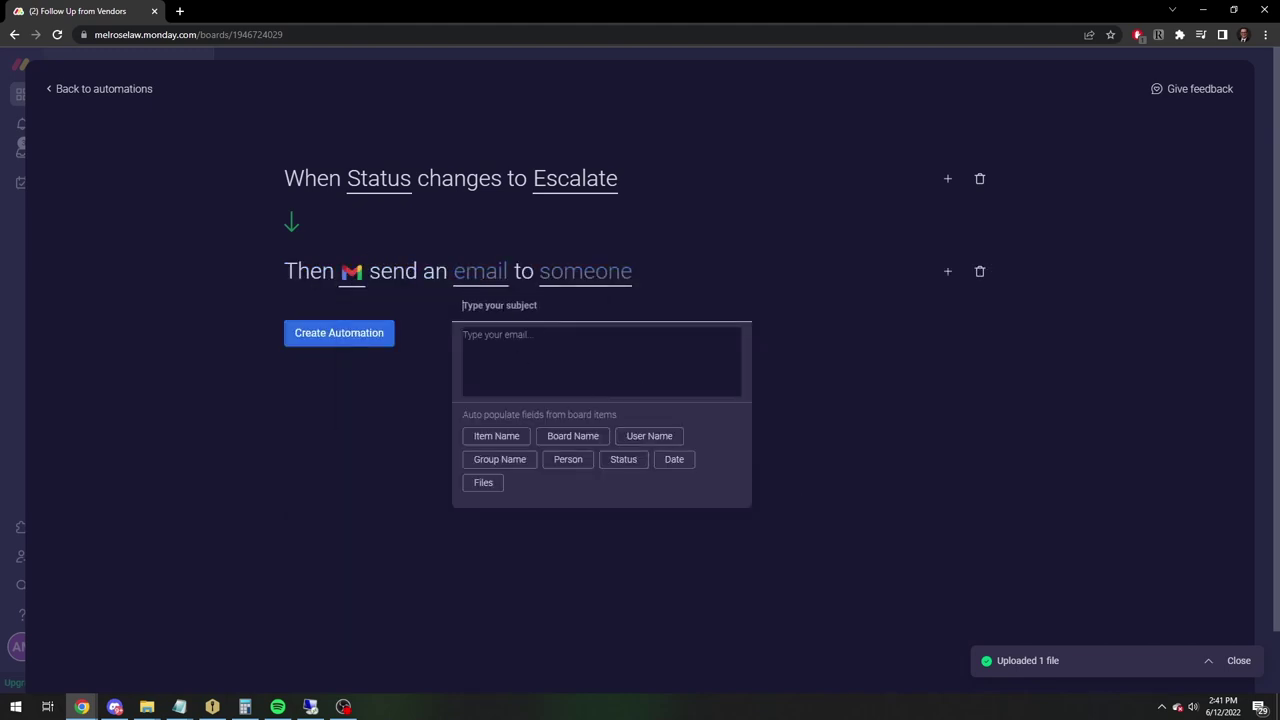
pyautogui.write('Esclate')
pyautogui.press('BackSpace')
pyautogui.press('BackSpace')
pyautogui.press('BackSpace')
pyautogui.press('BackSpace')
pyautogui.write('alated Fo')
pyautogui.write('llow Up')
pyautogui.click(486, 437)
pyautogui.write('is overdue')
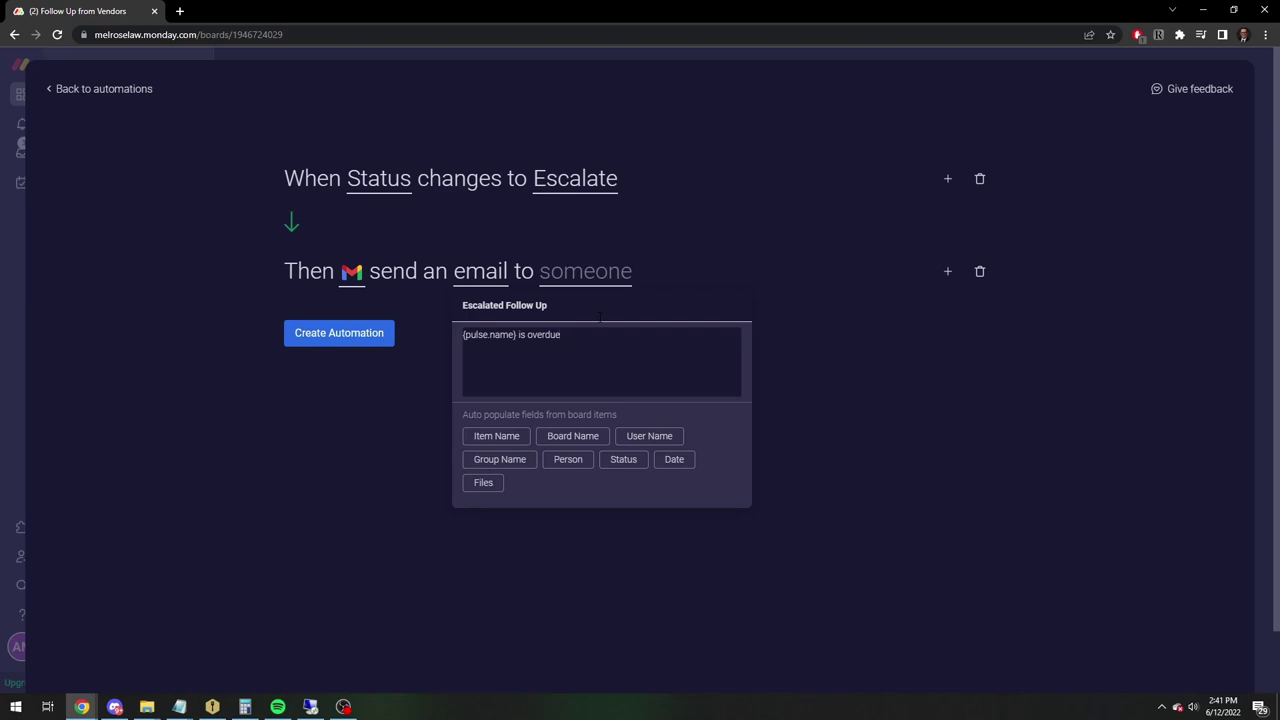
pyautogui.write('.  Please see attached:')
pyautogui.click(483, 484)
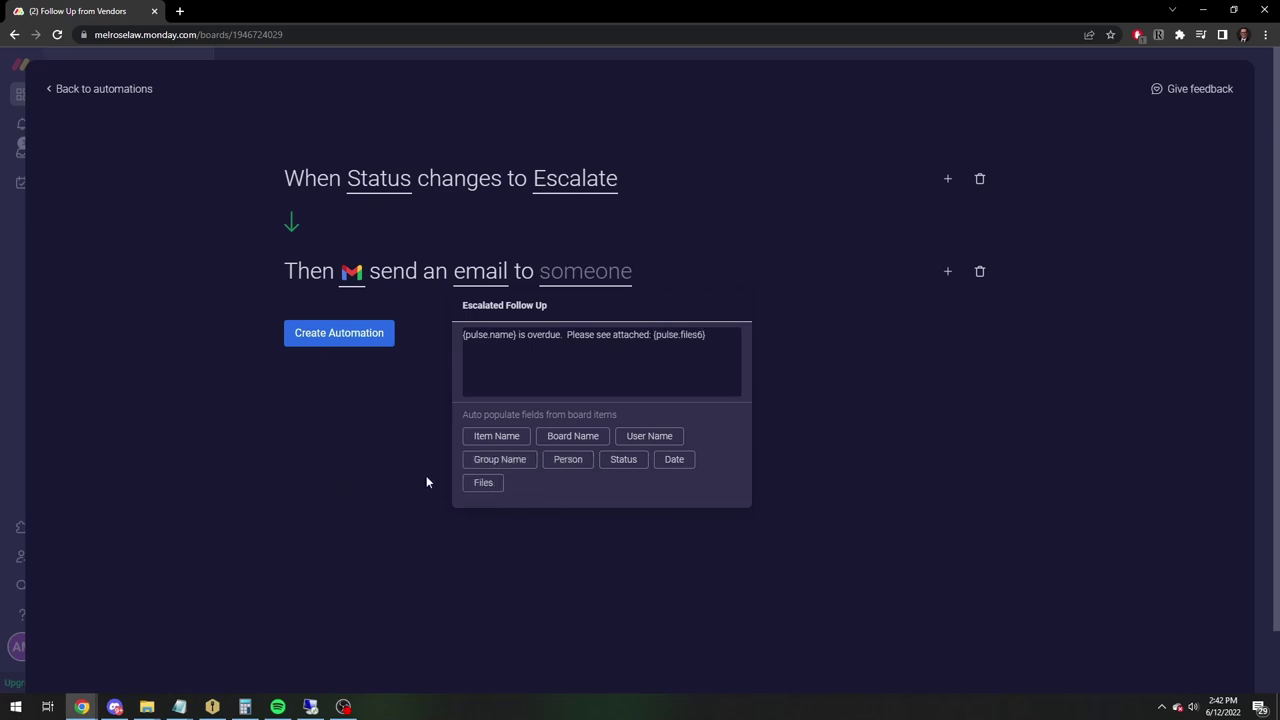
pyautogui.click(962, 377)
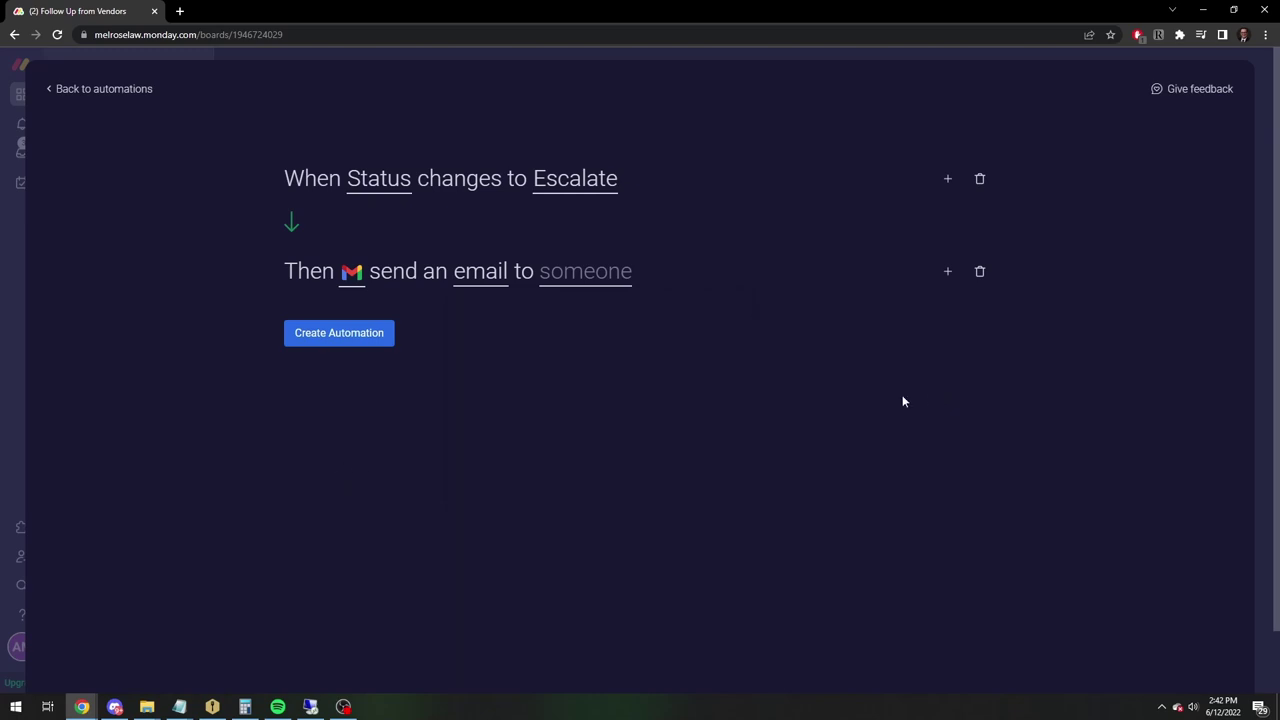
# - Set a specific team member as the email recipient and create the automation
pyautogui.click(572, 271)
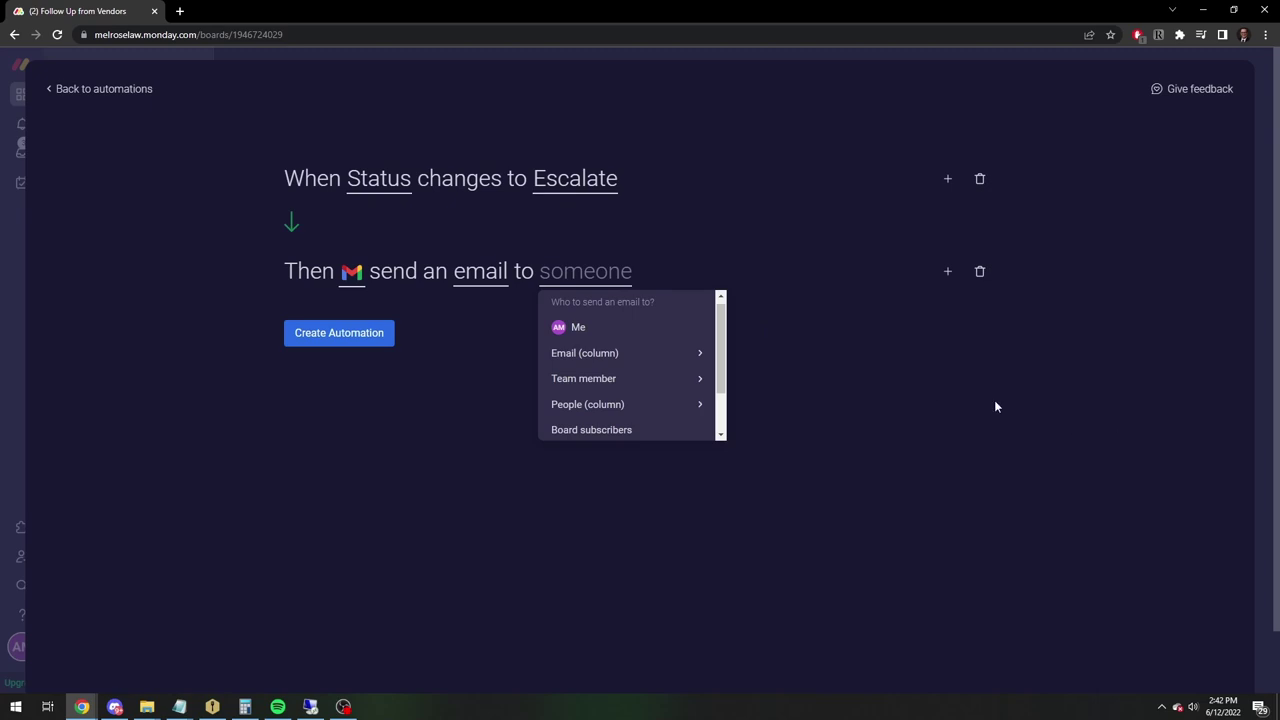
pyautogui.click(604, 389)
pyautogui.click(600, 366)
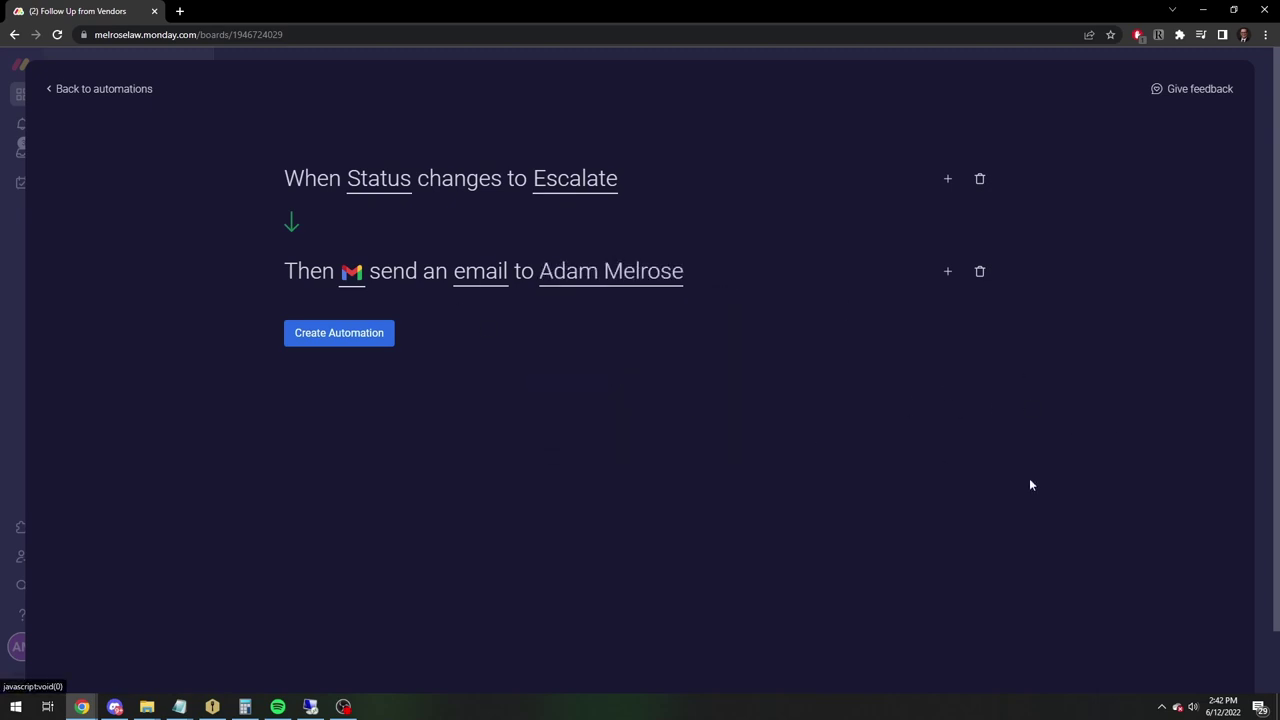
pyautogui.click(311, 336)
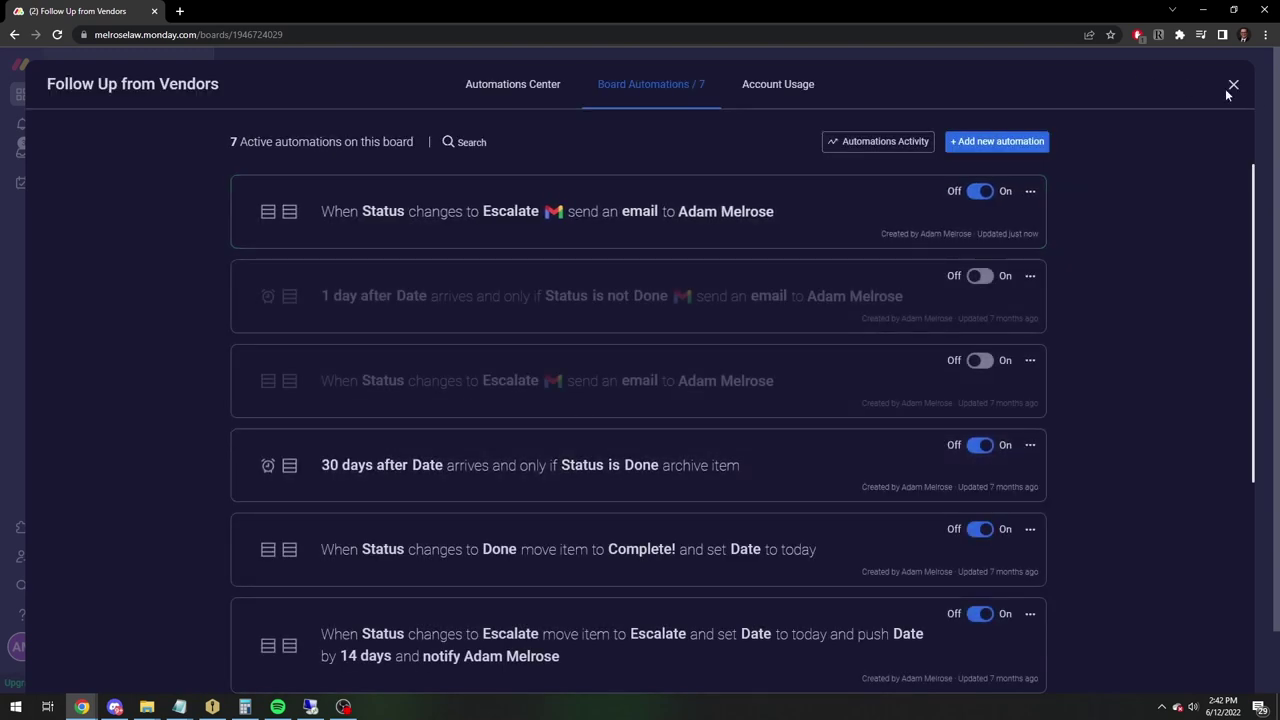
# - Close the automations panel and set the new invoice's status to Escalate
pyautogui.click(1233, 88)
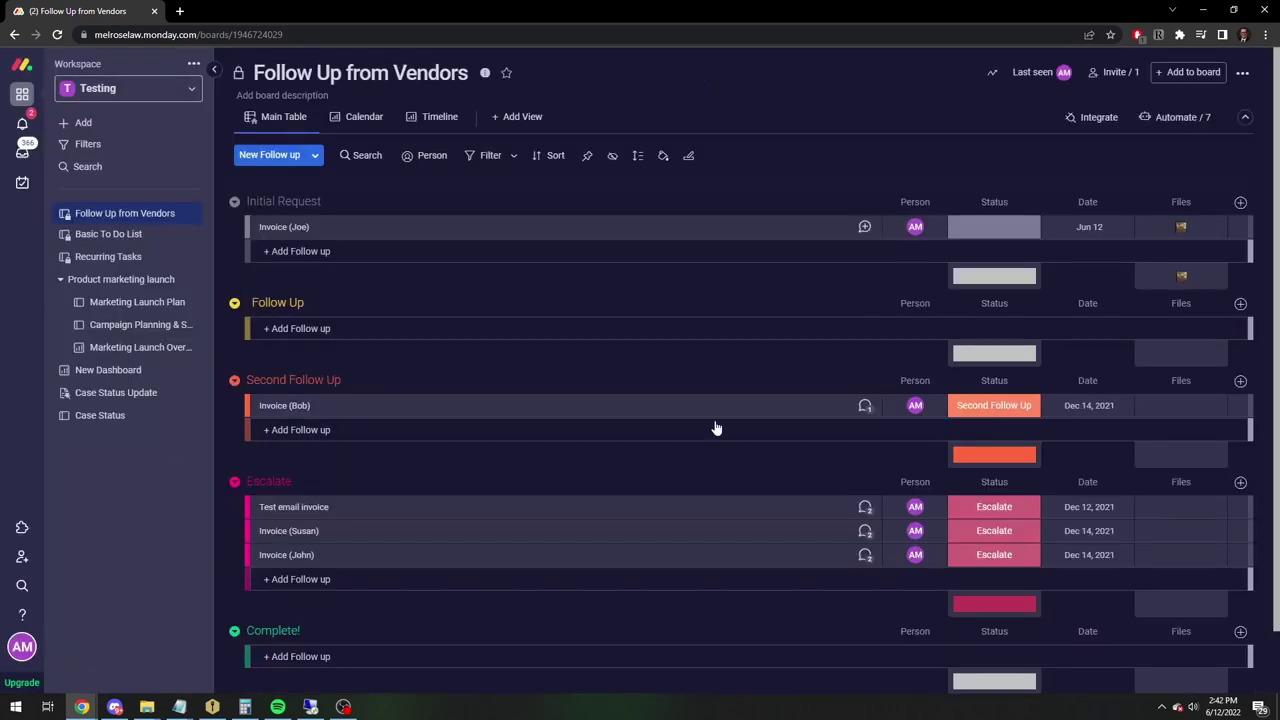
pyautogui.click(996, 237)
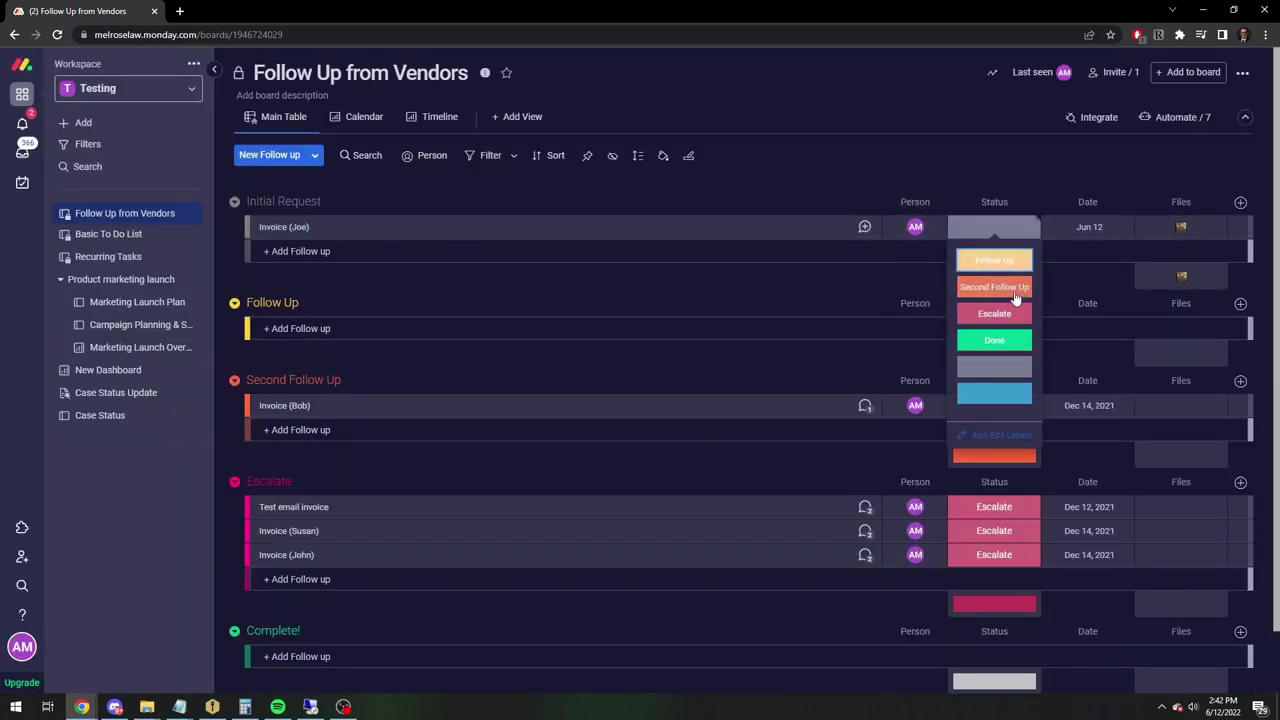
pyautogui.click(994, 313)
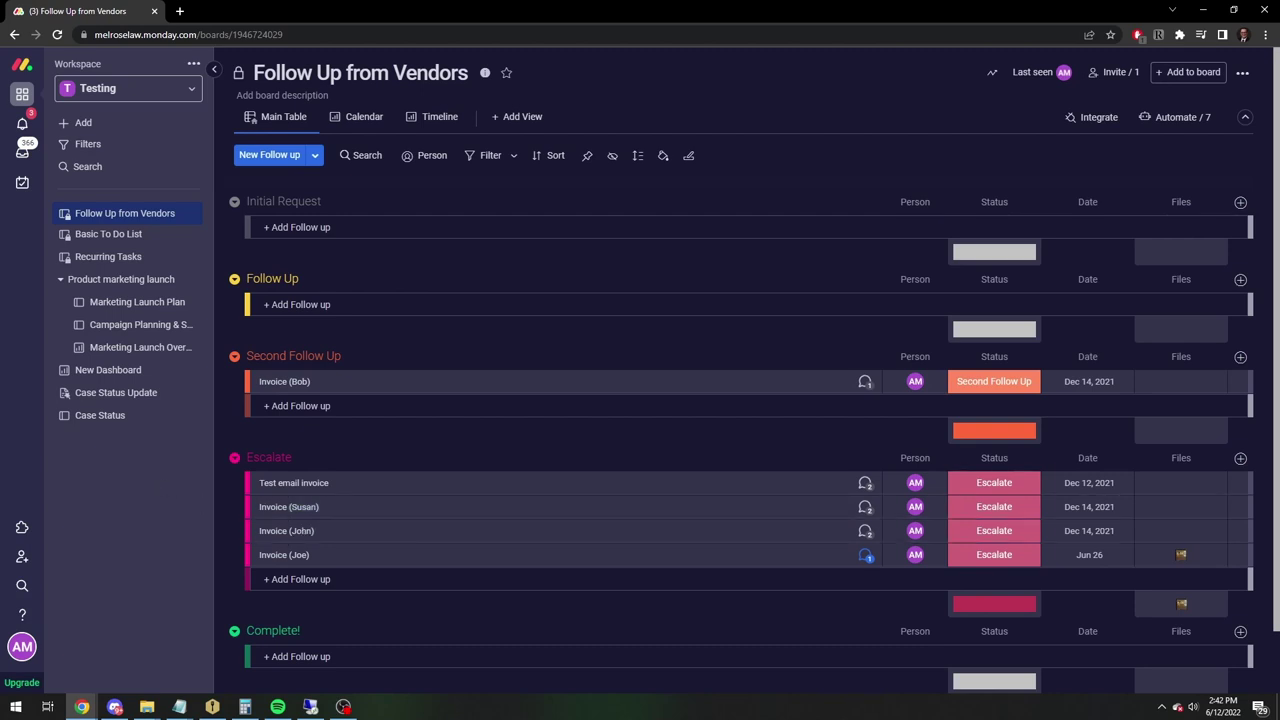
pyautogui.press('super+e')
# - Switch off the new Escalate email automation in the automations list
pyautogui.click(1173, 116)
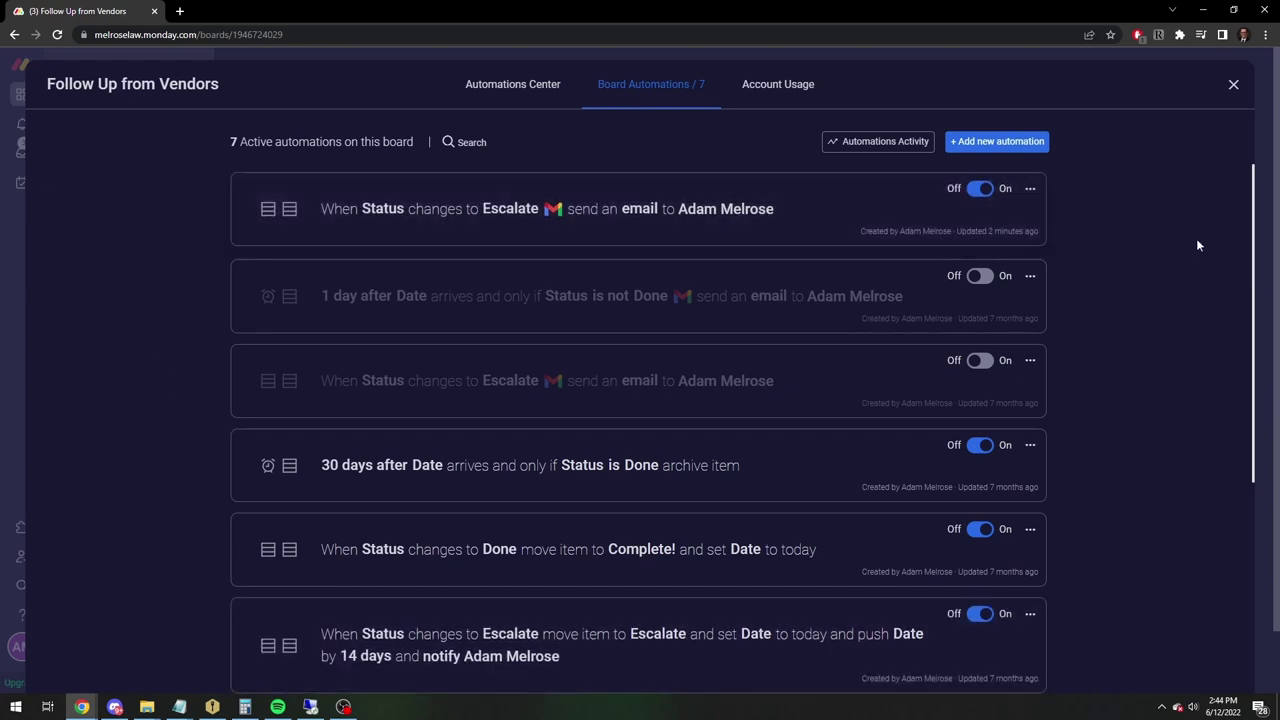
pyautogui.click(983, 190)
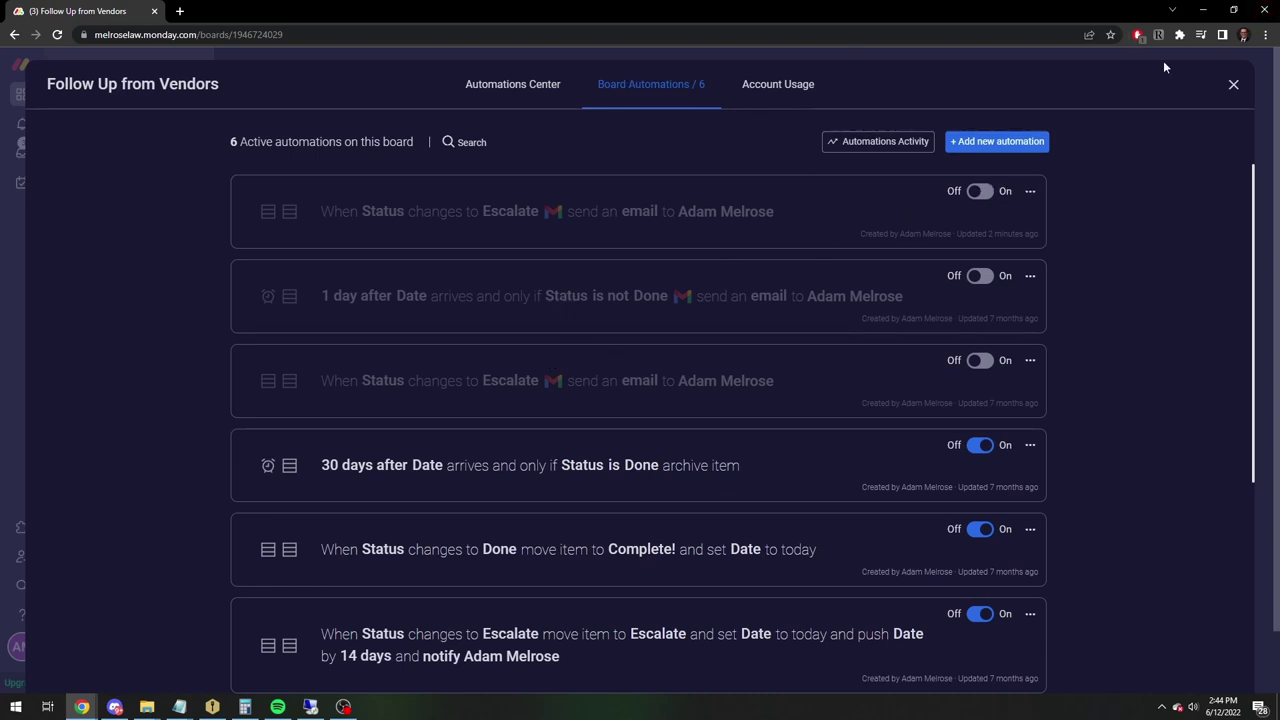
# - Start a new automation triggered when the Status column changes to Escalate
pyautogui.click(1032, 146)
pyautogui.click(342, 223)
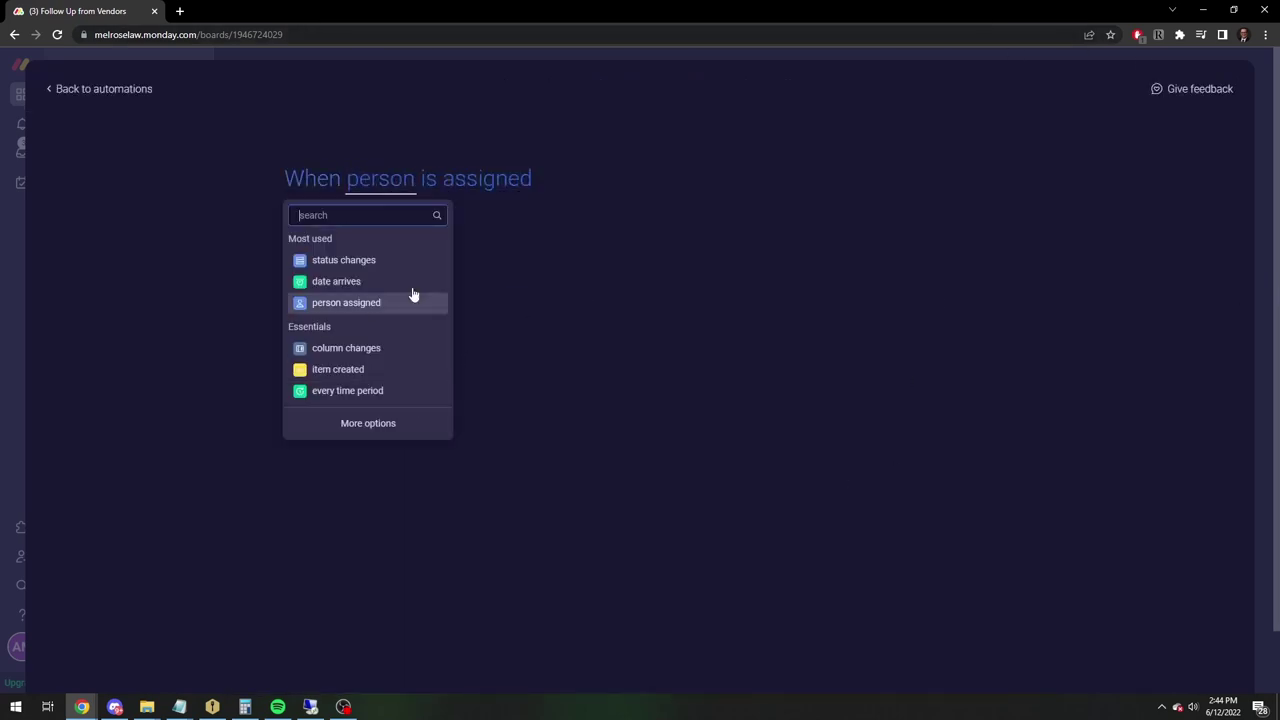
pyautogui.click(343, 262)
pyautogui.click(406, 191)
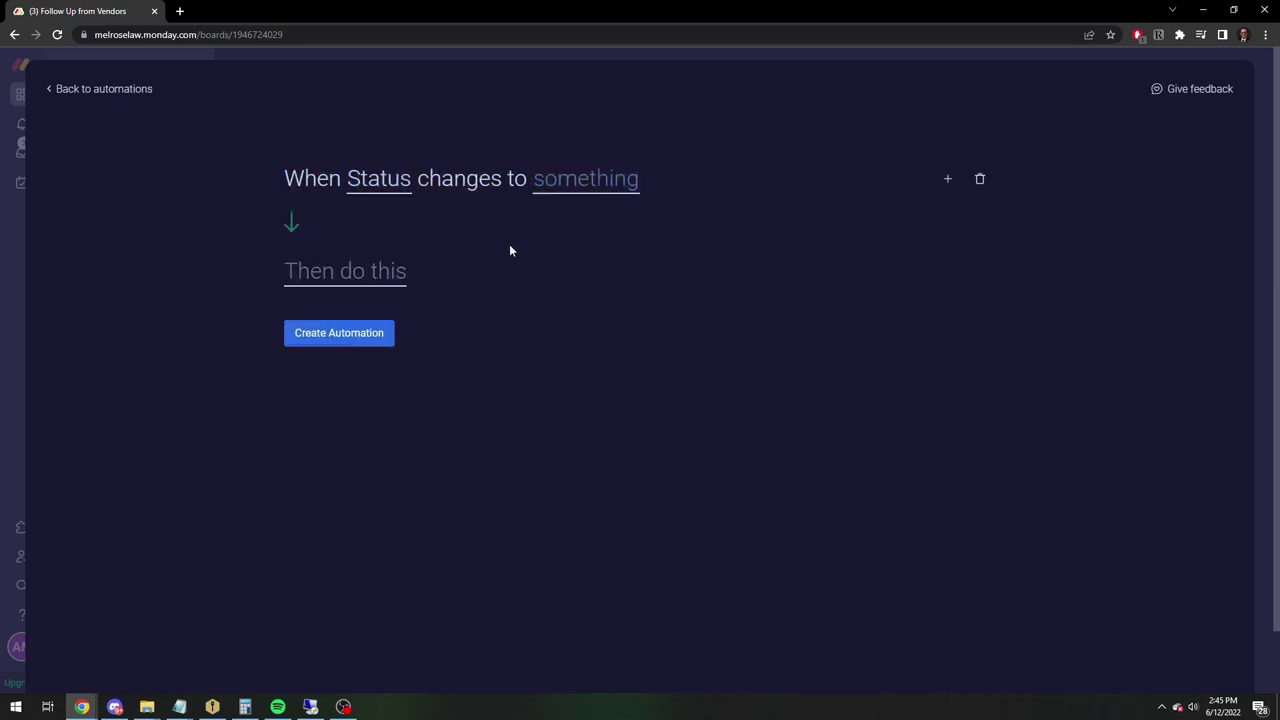
pyautogui.click(406, 245)
pyautogui.click(612, 300)
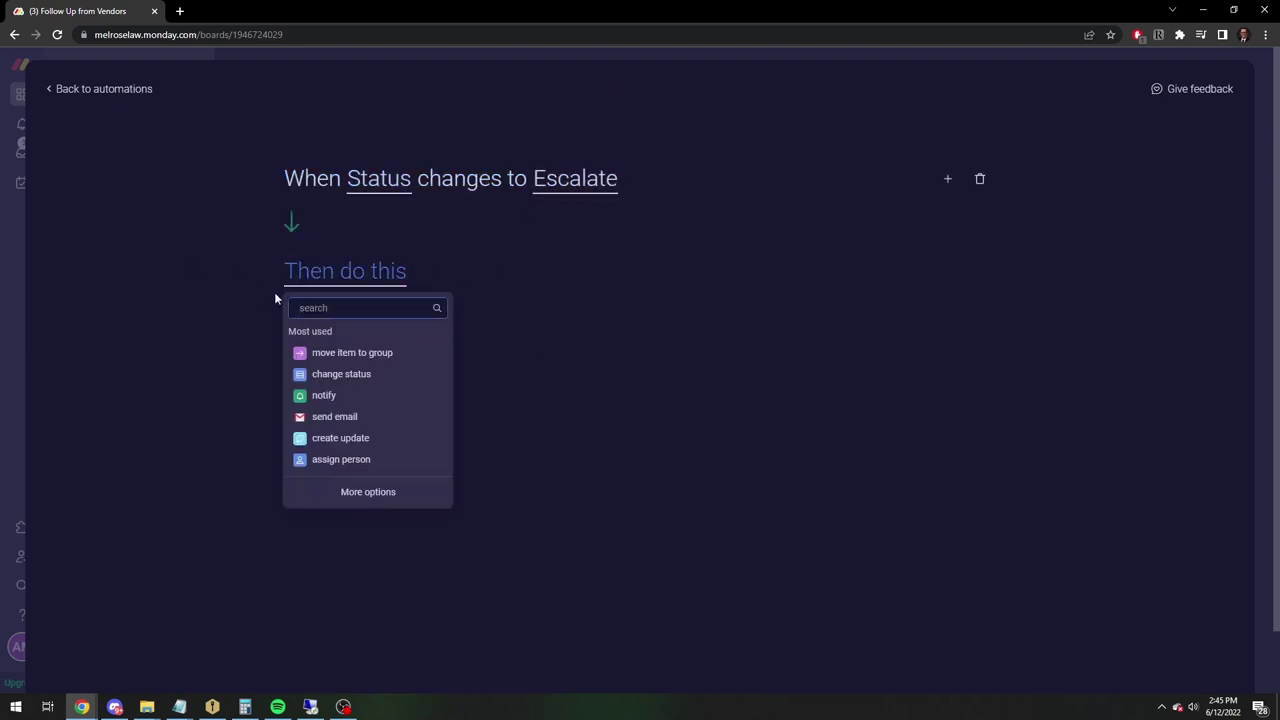
# - Make it a notification reading item name, 'is overdue. Please see attached:', and the item's files
pyautogui.click(327, 404)
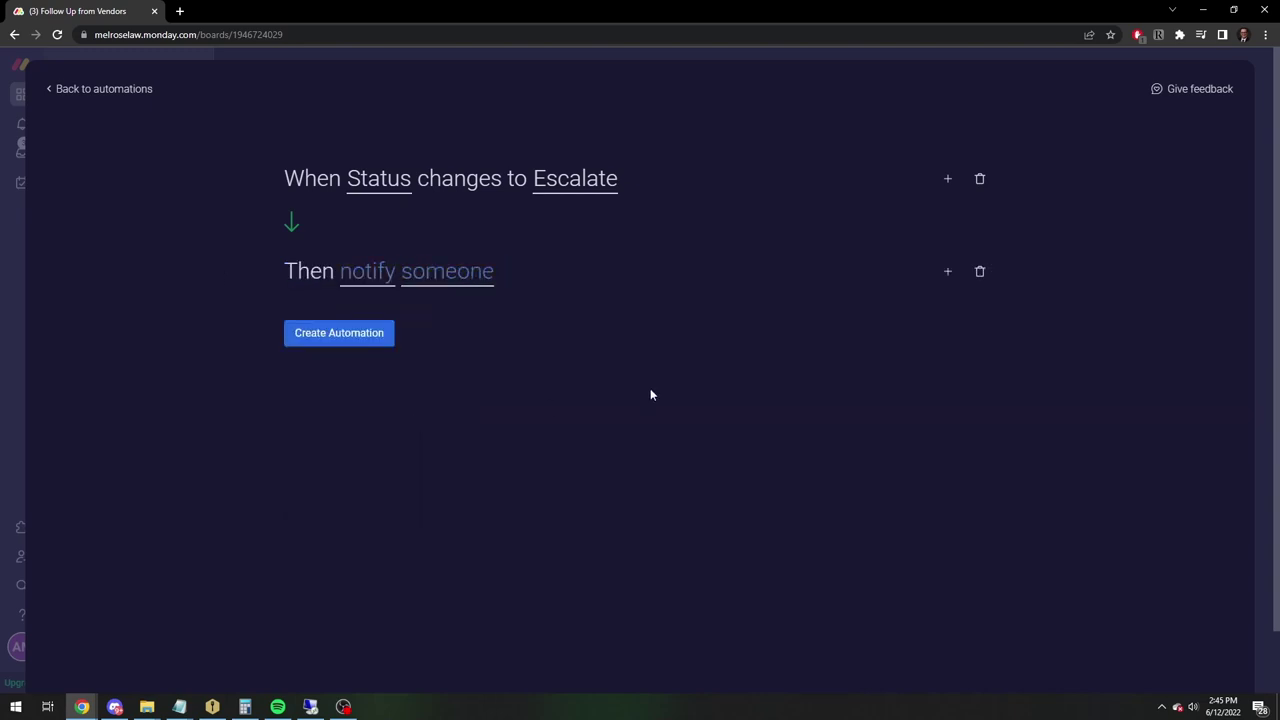
pyautogui.click(357, 280)
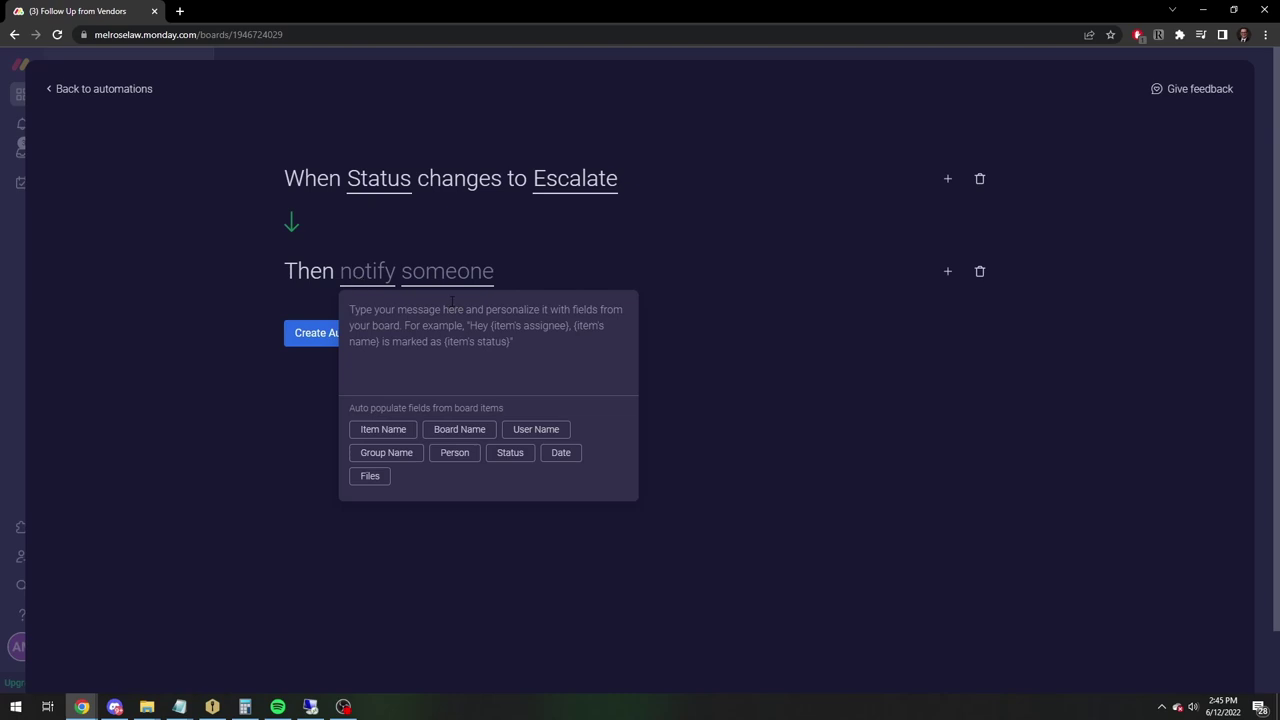
pyautogui.click(395, 429)
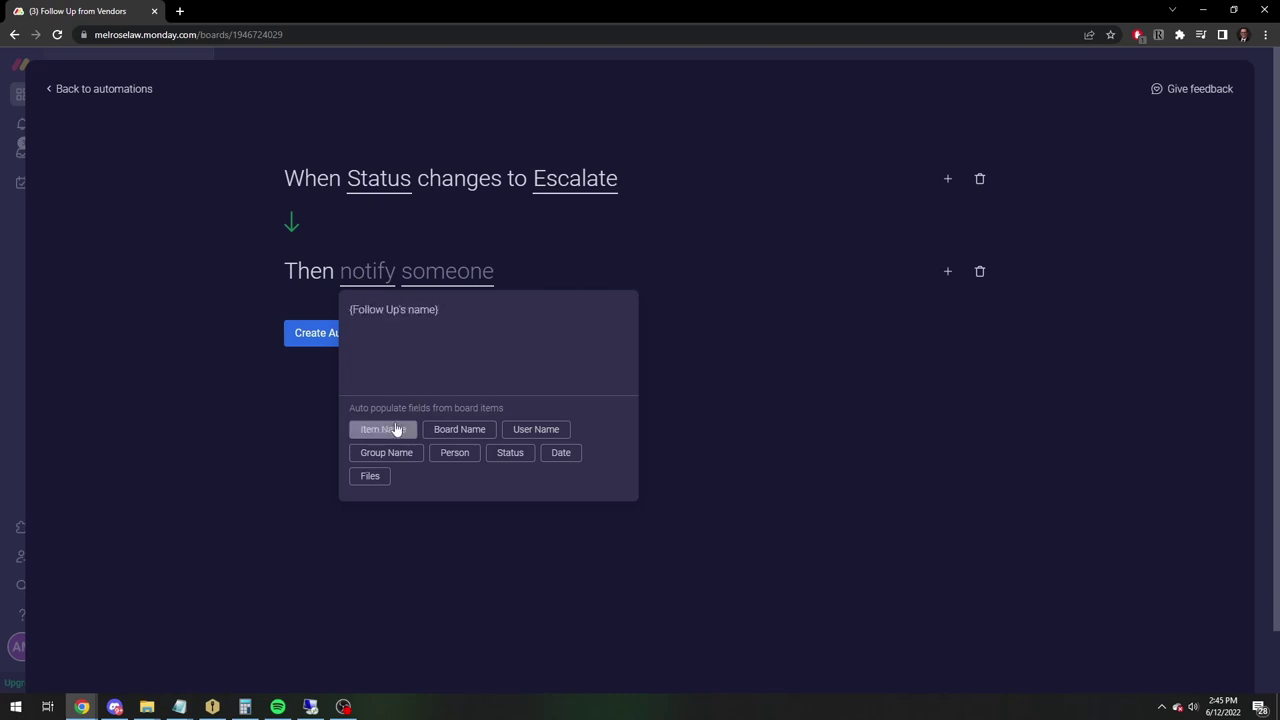
pyautogui.write('is overdue.  Please see attached:')
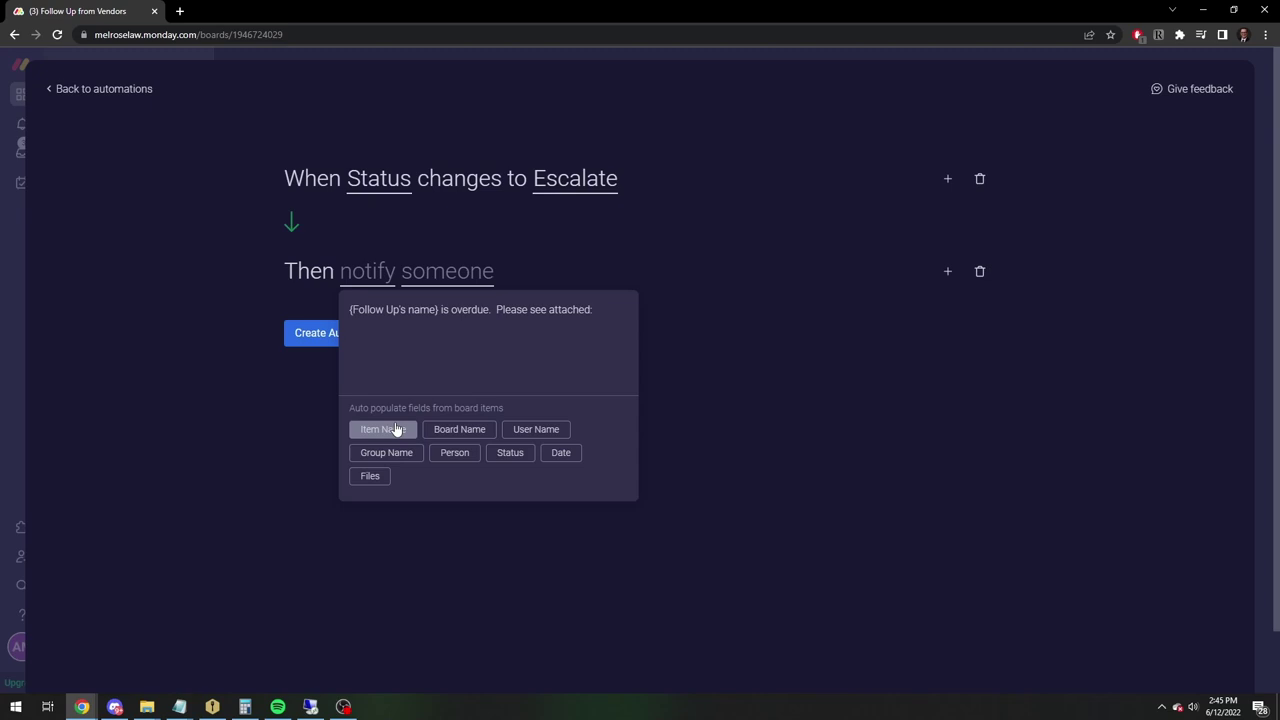
pyautogui.click(368, 477)
pyautogui.click(180, 473)
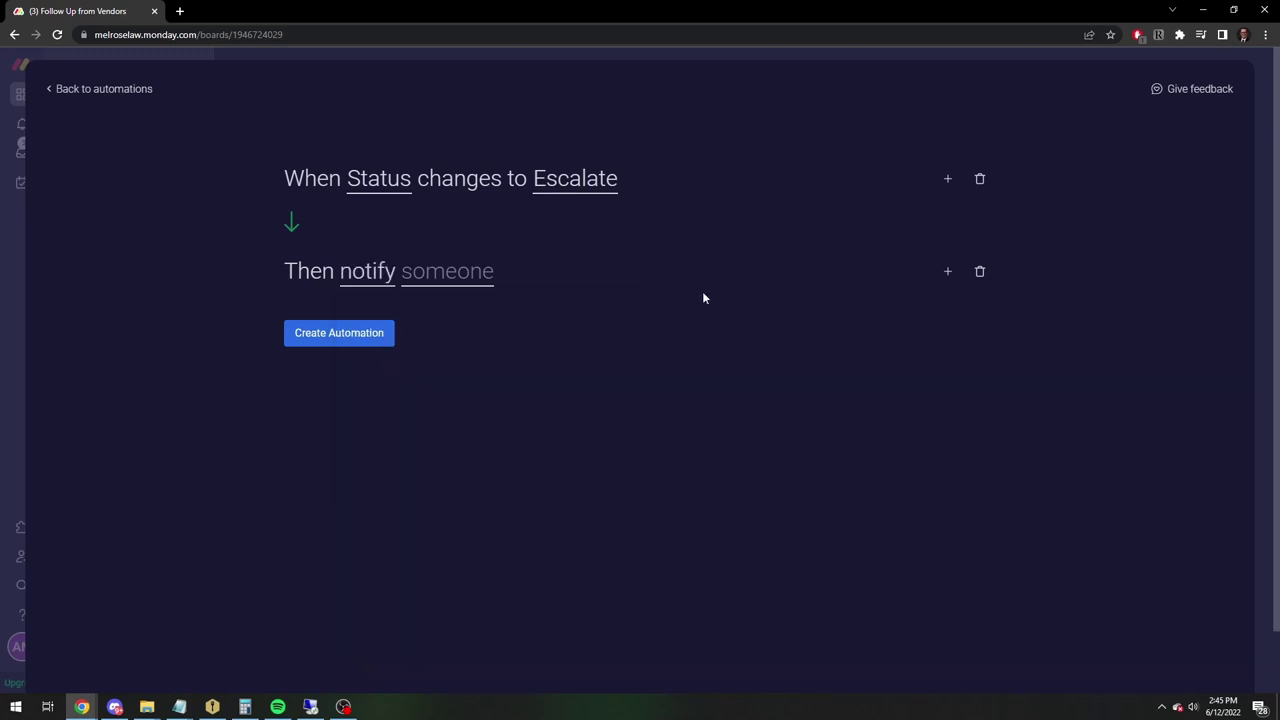
# - After trying other recipients, notify a specific team member and create the automation
pyautogui.click(471, 268)
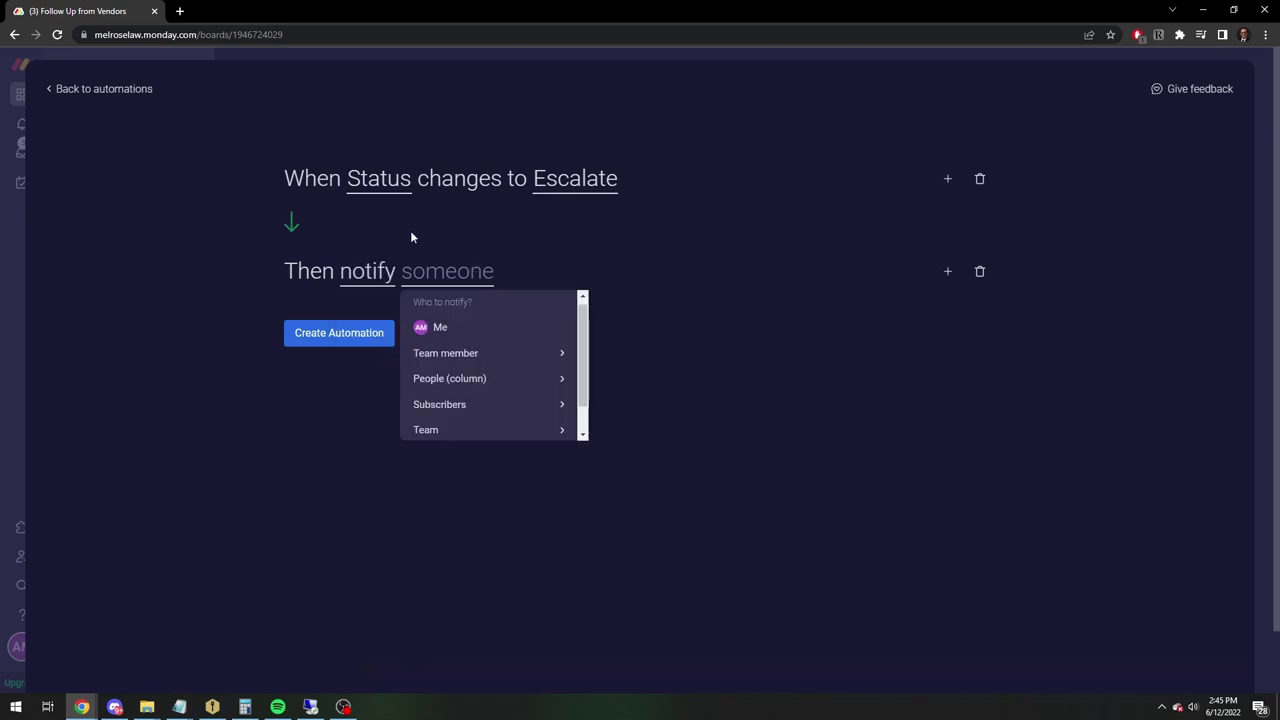
pyautogui.click(451, 330)
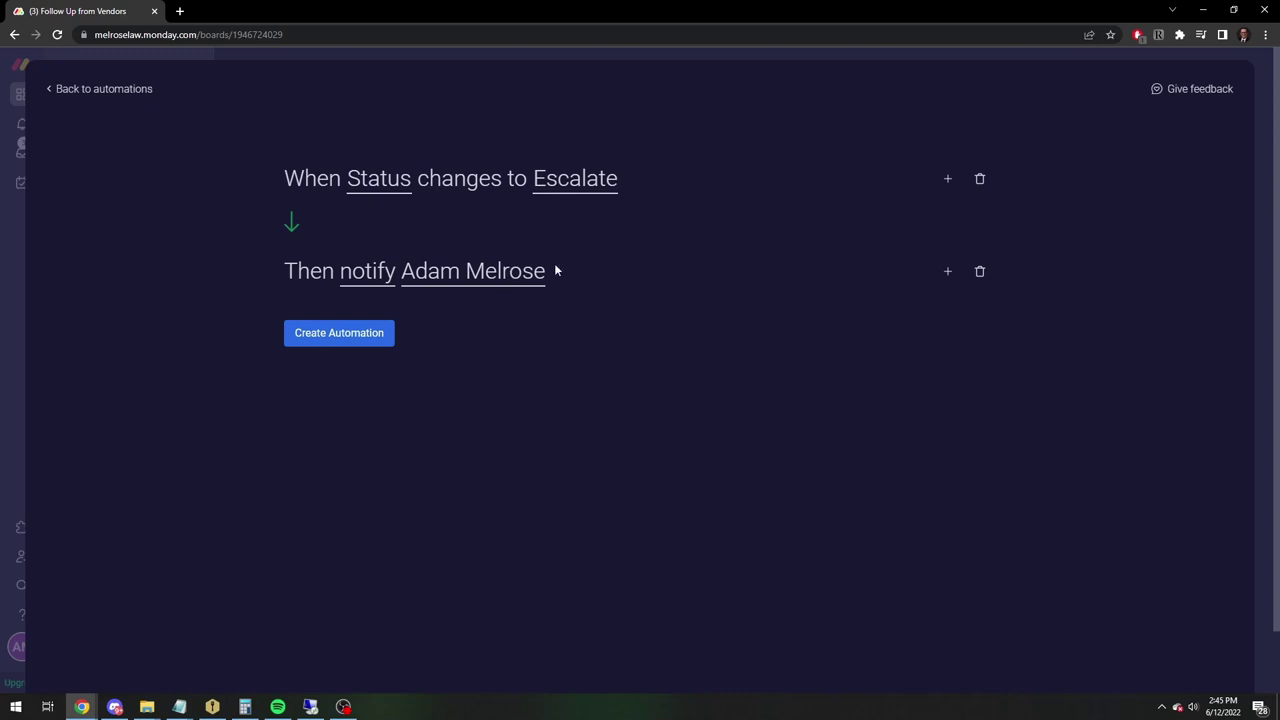
pyautogui.click(508, 276)
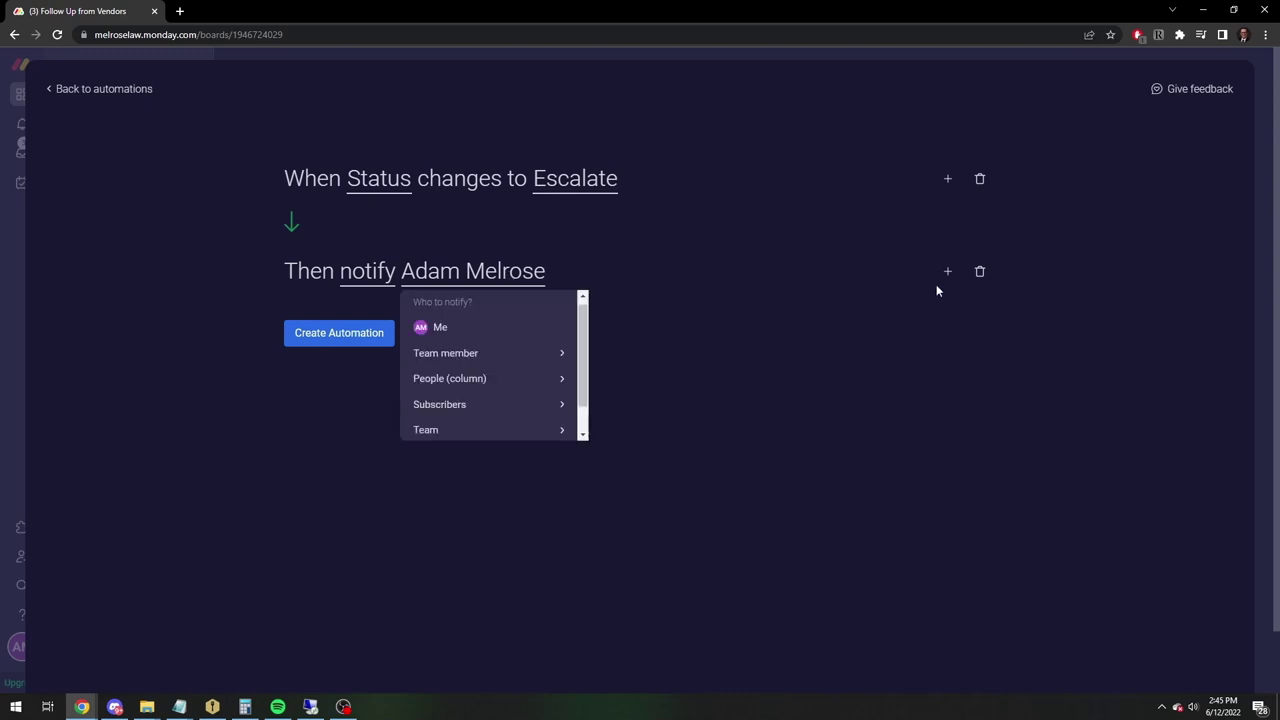
pyautogui.click(456, 381)
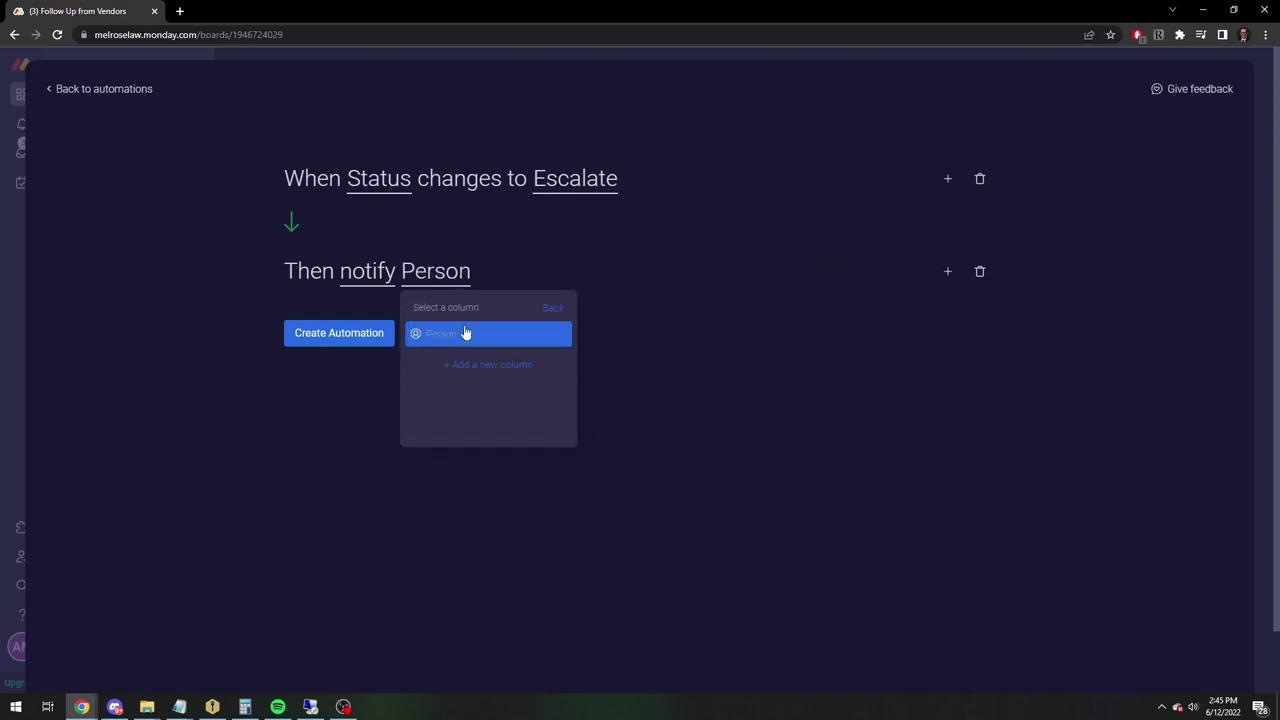
pyautogui.click(448, 338)
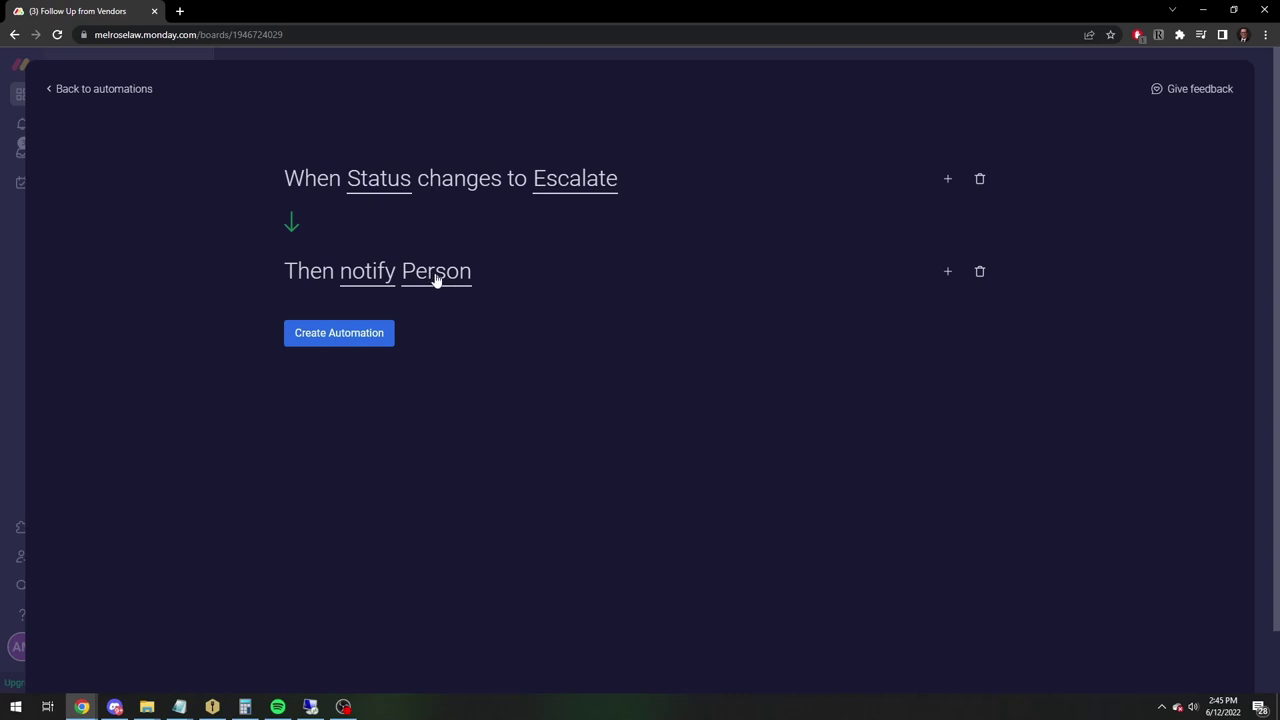
pyautogui.click(436, 275)
pyautogui.click(446, 277)
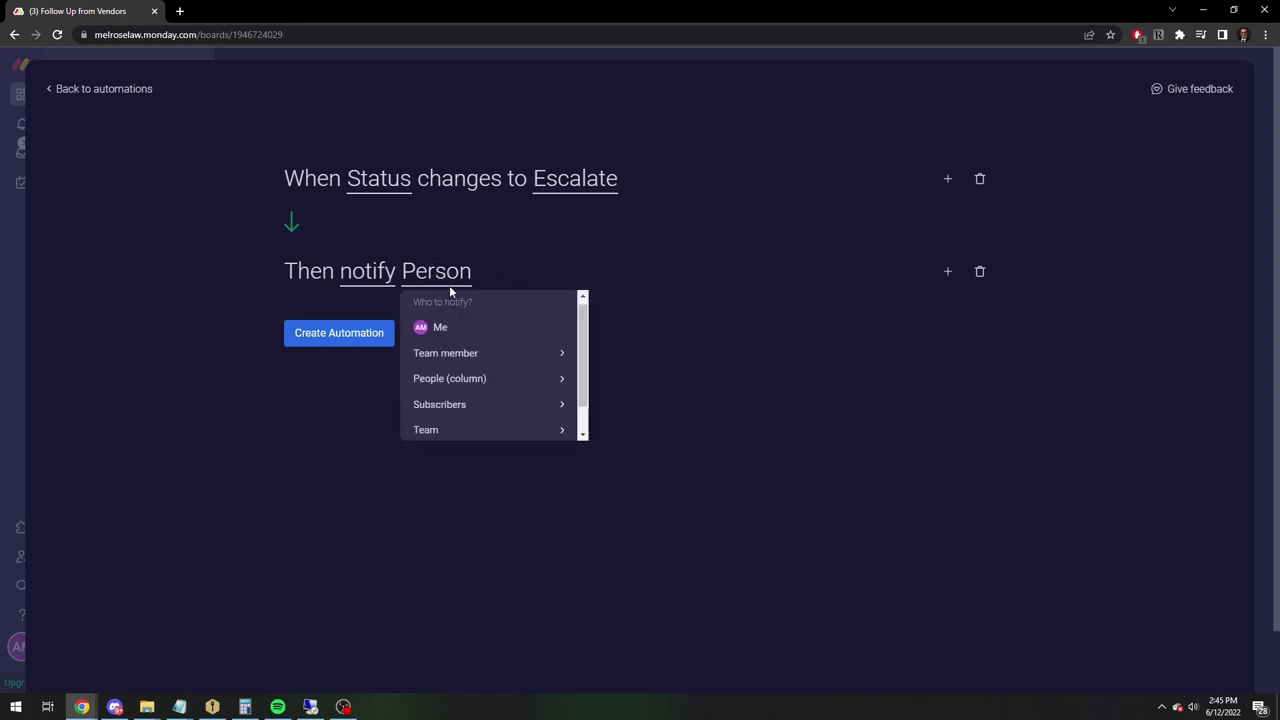
pyautogui.click(450, 356)
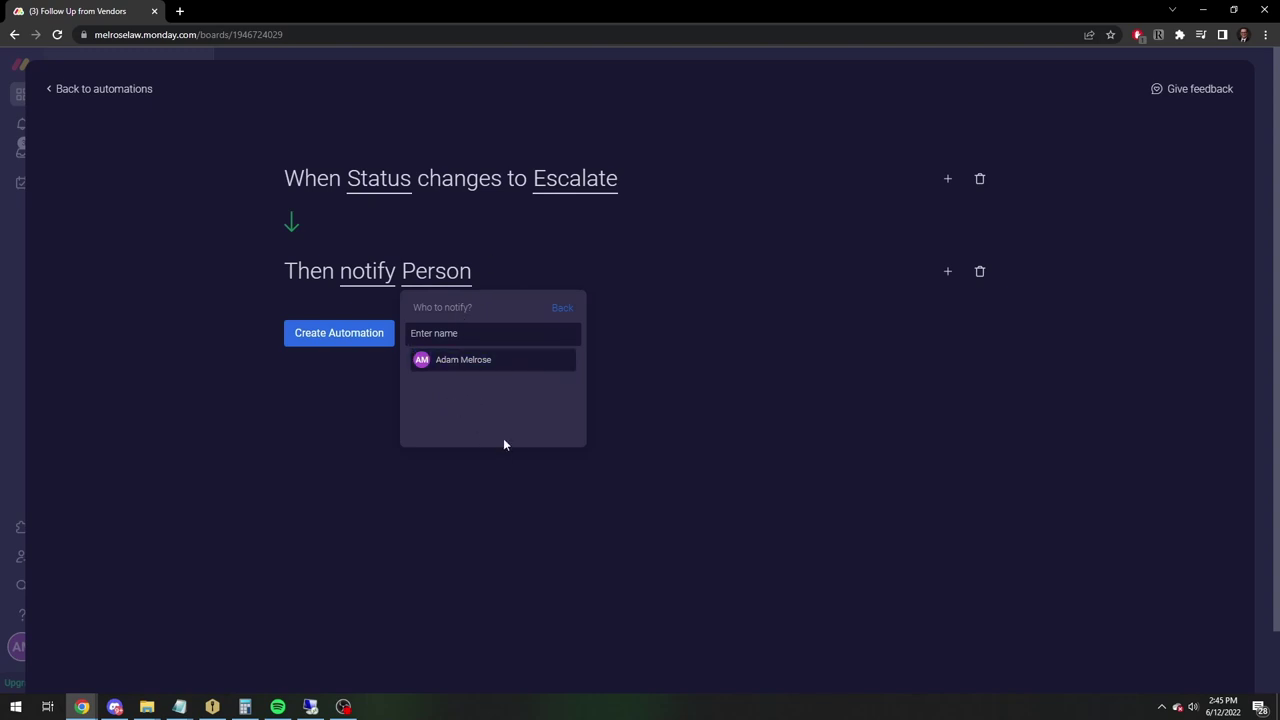
pyautogui.click(471, 362)
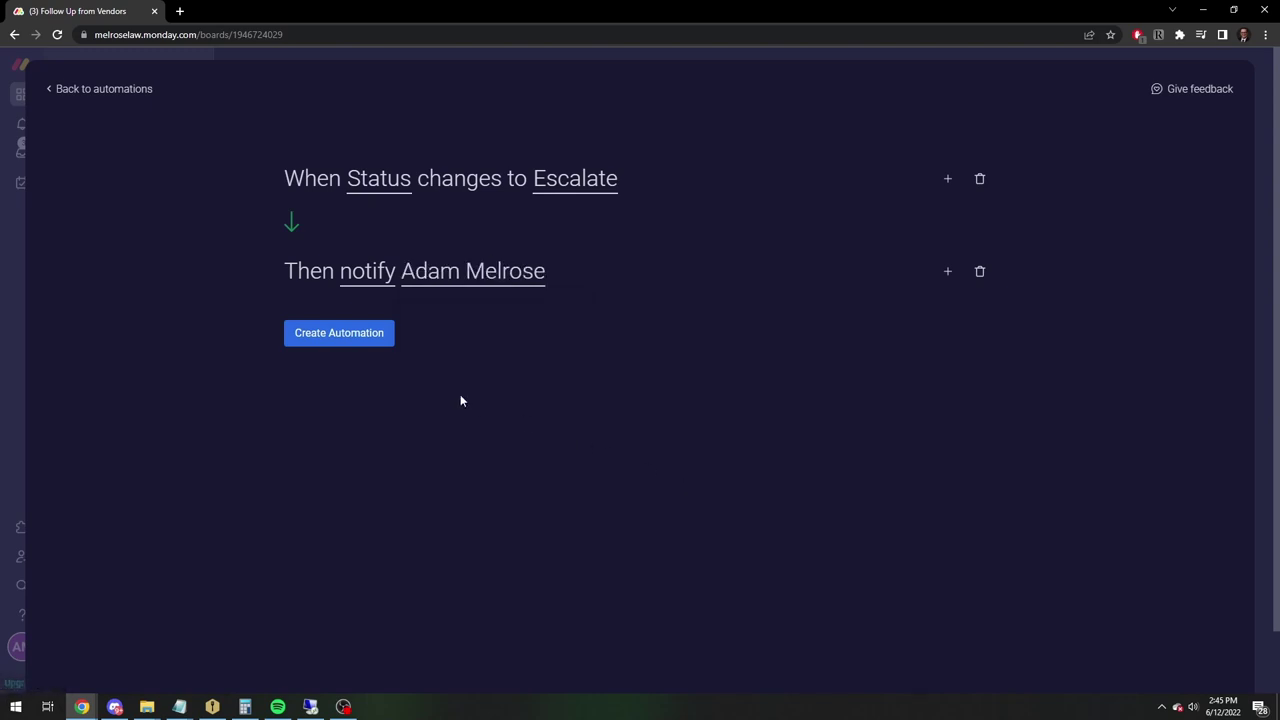
pyautogui.click(310, 332)
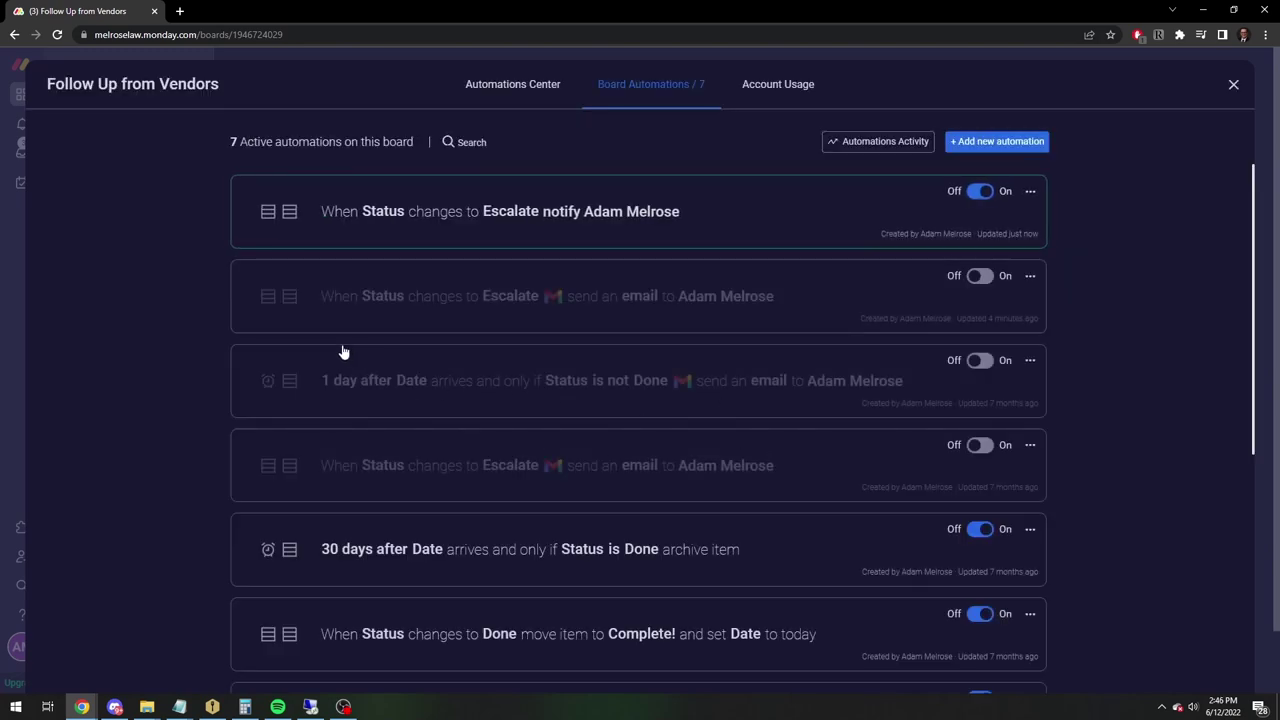
# - Move Invoice (Joe) back into Initial Request and set its status to Escalate again
pyautogui.click(1233, 87)
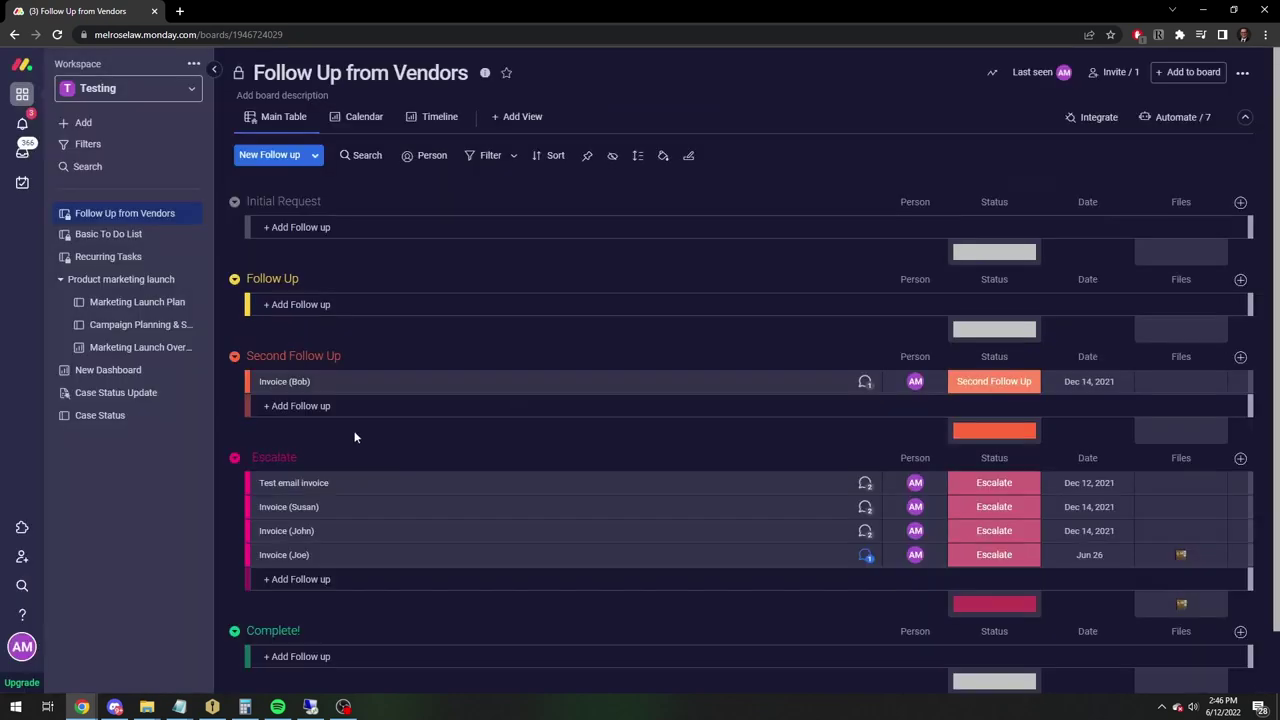
pyautogui.scroll(-1, 346, 543)
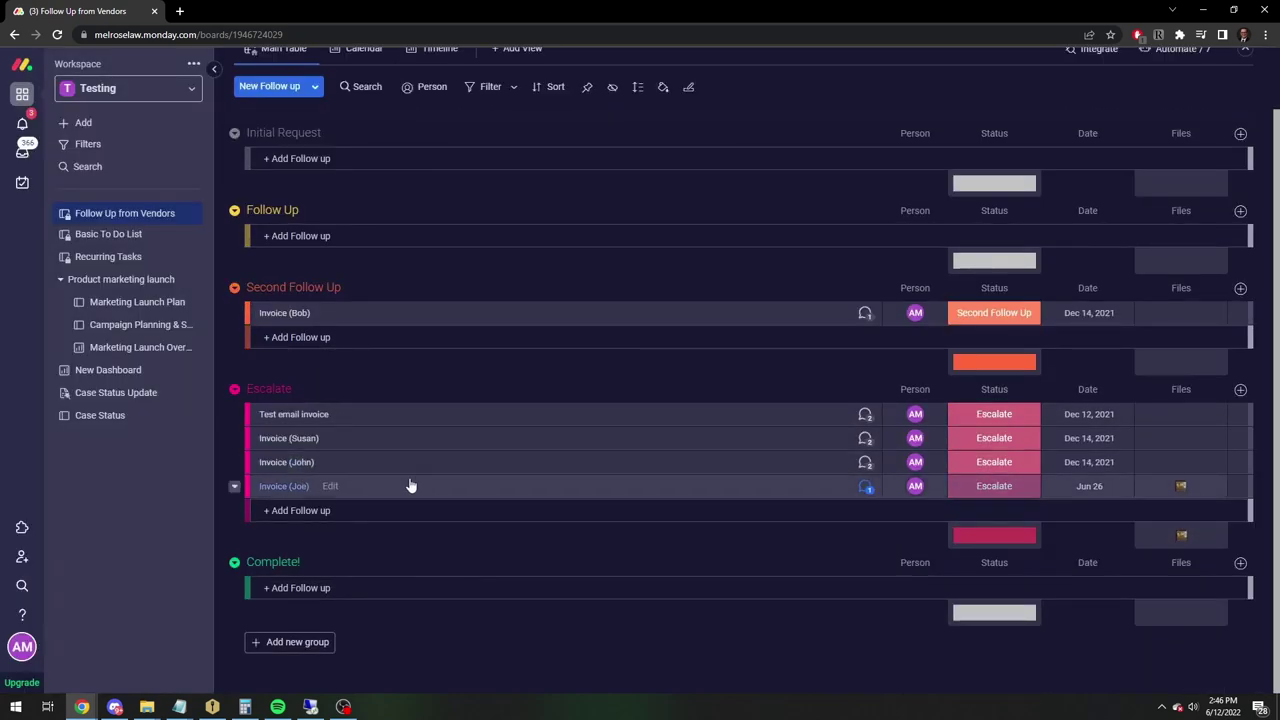
pyautogui.click(1000, 487)
pyautogui.press('Escape')
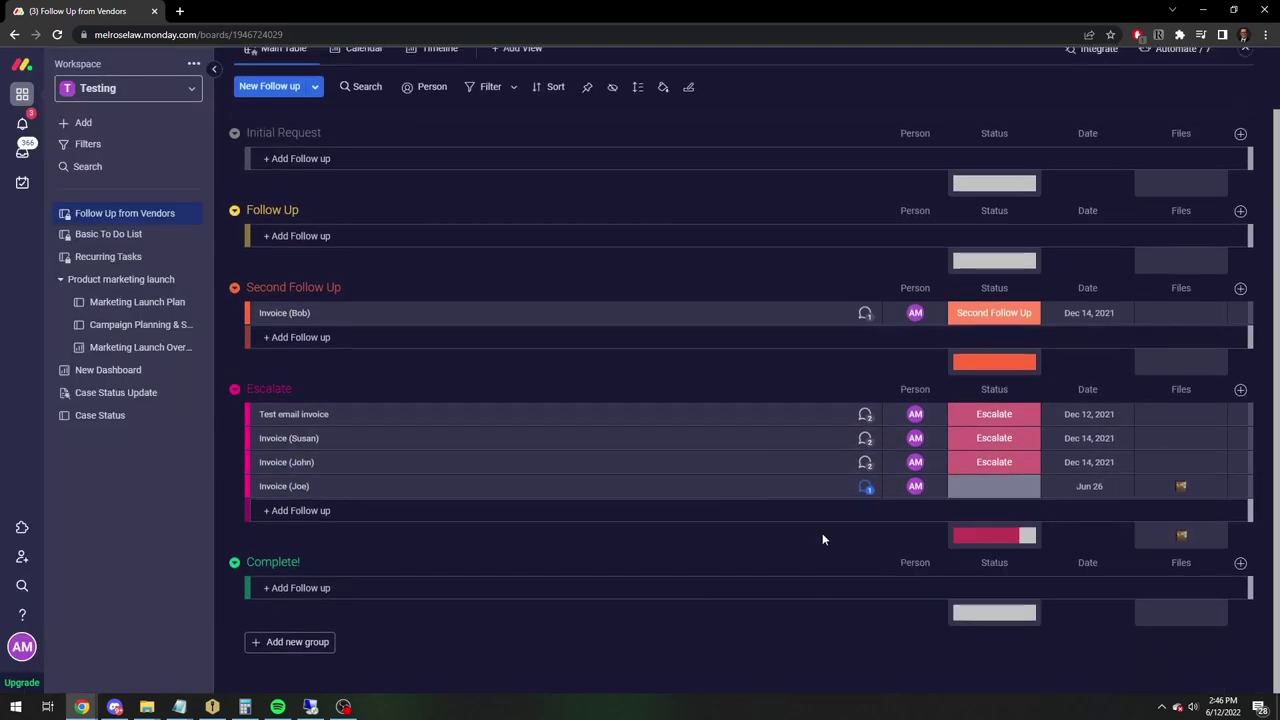
pyautogui.moveTo(469, 480); pyautogui.dragTo(445, 176)
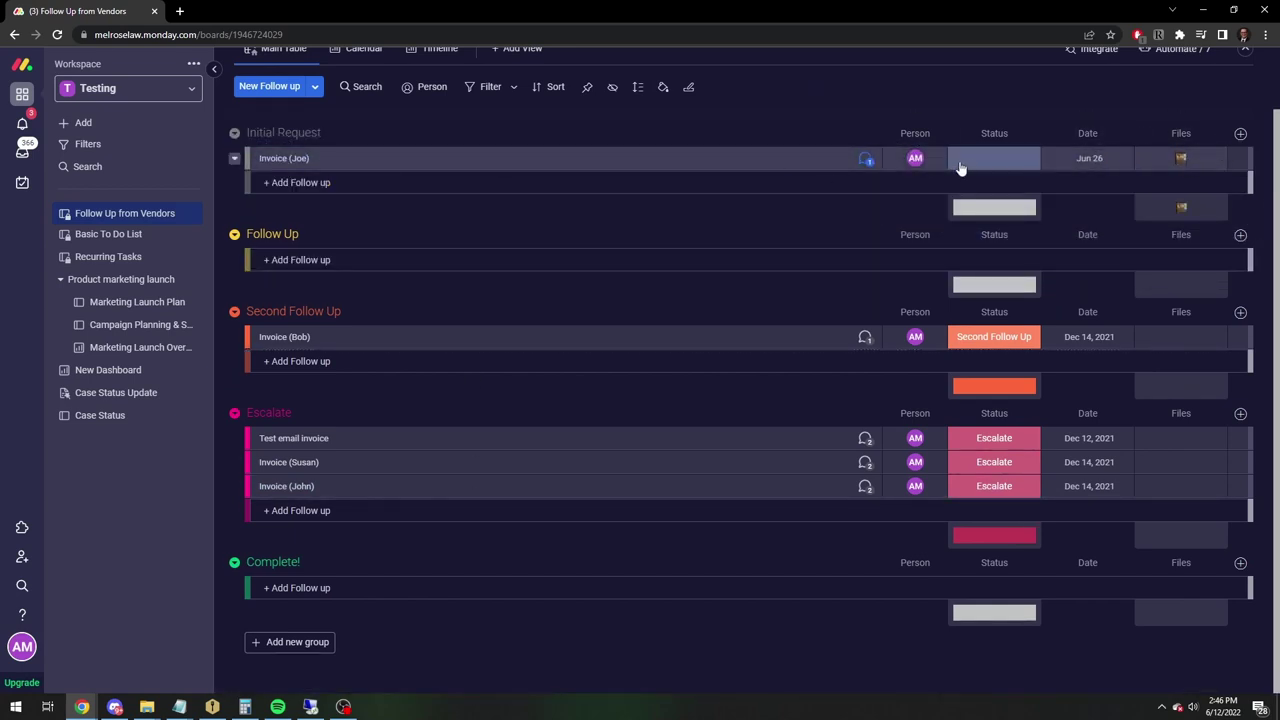
pyautogui.click(987, 162)
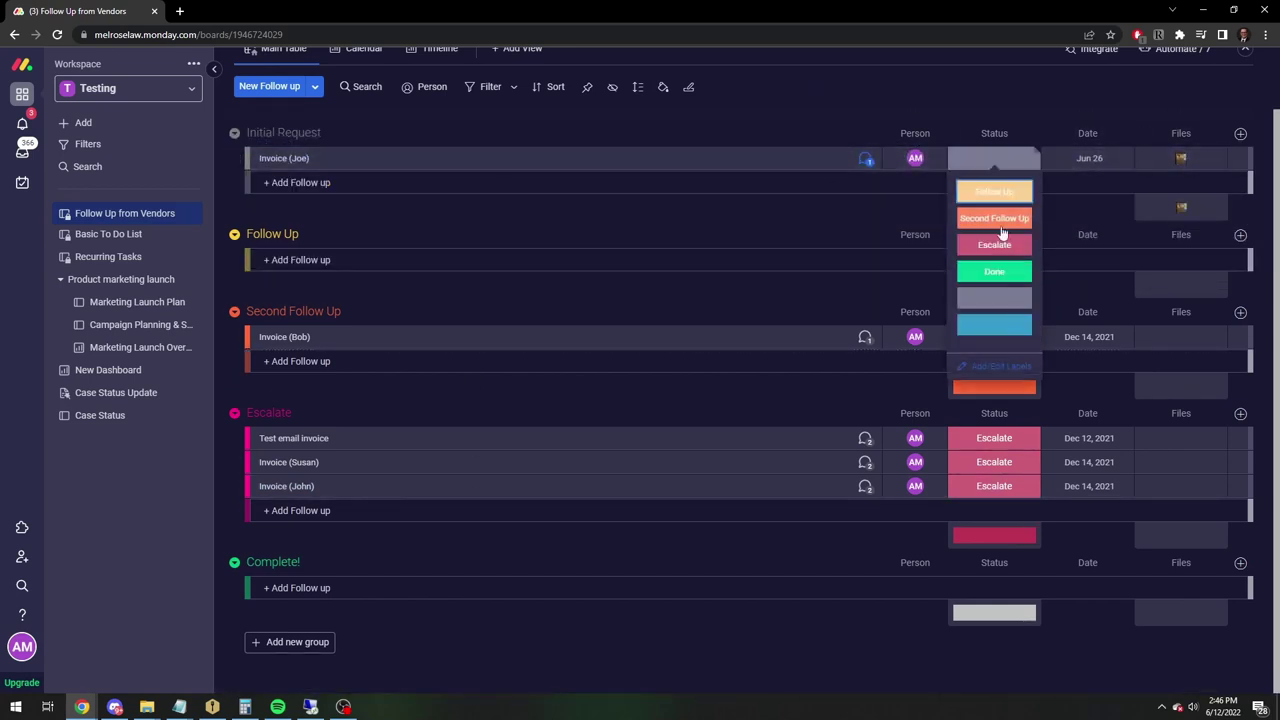
pyautogui.click(1000, 244)
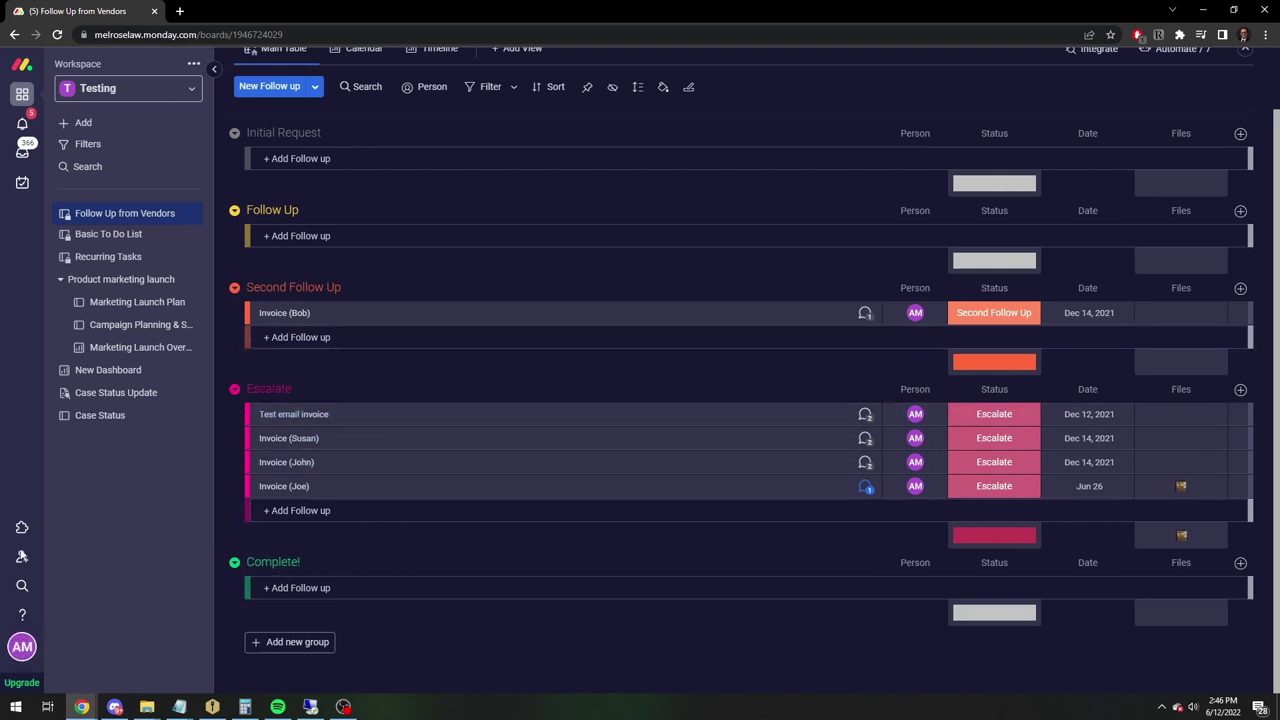
# - Go to My profile's Notifications settings and expand the Email notifications options
pyautogui.click(21, 647)
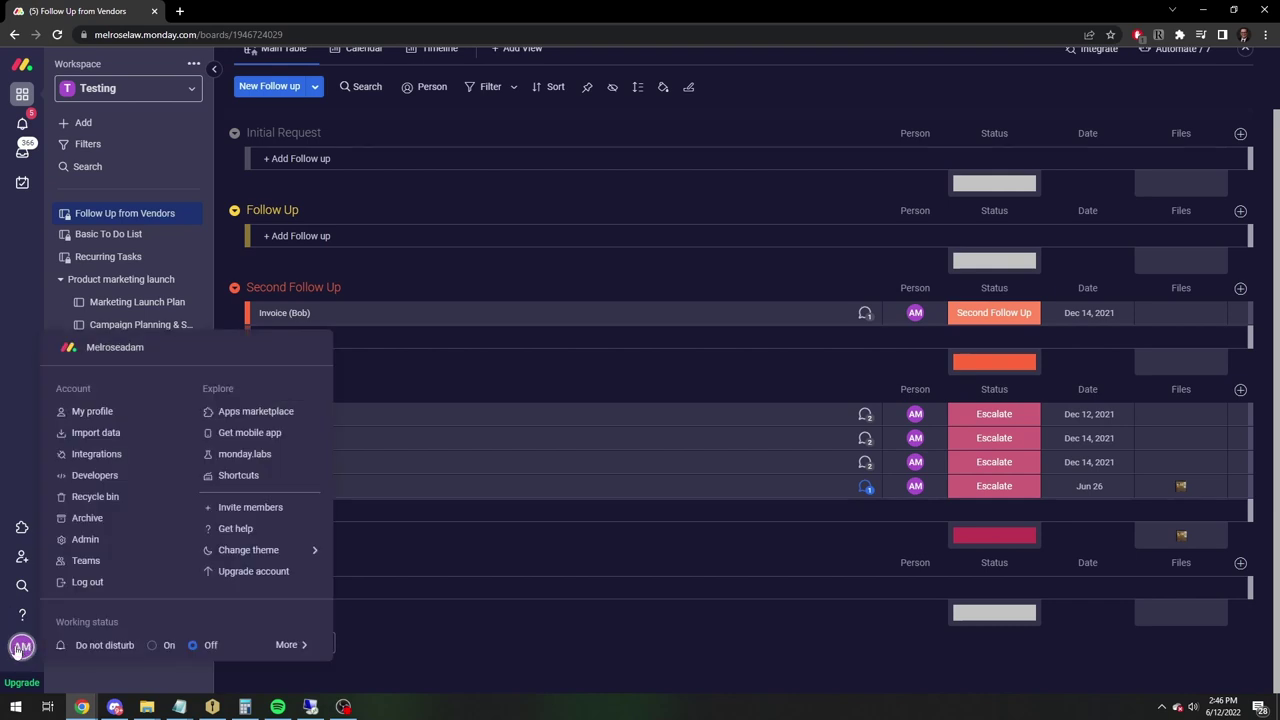
pyautogui.click(90, 415)
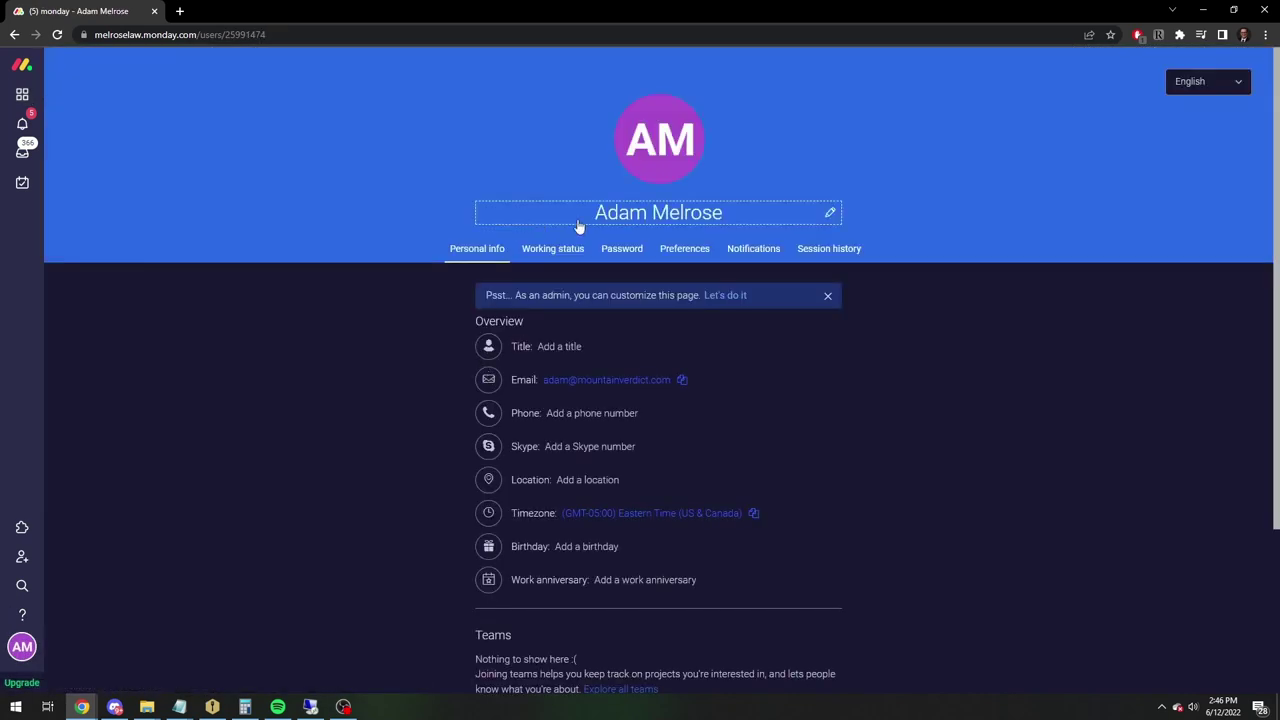
pyautogui.click(755, 256)
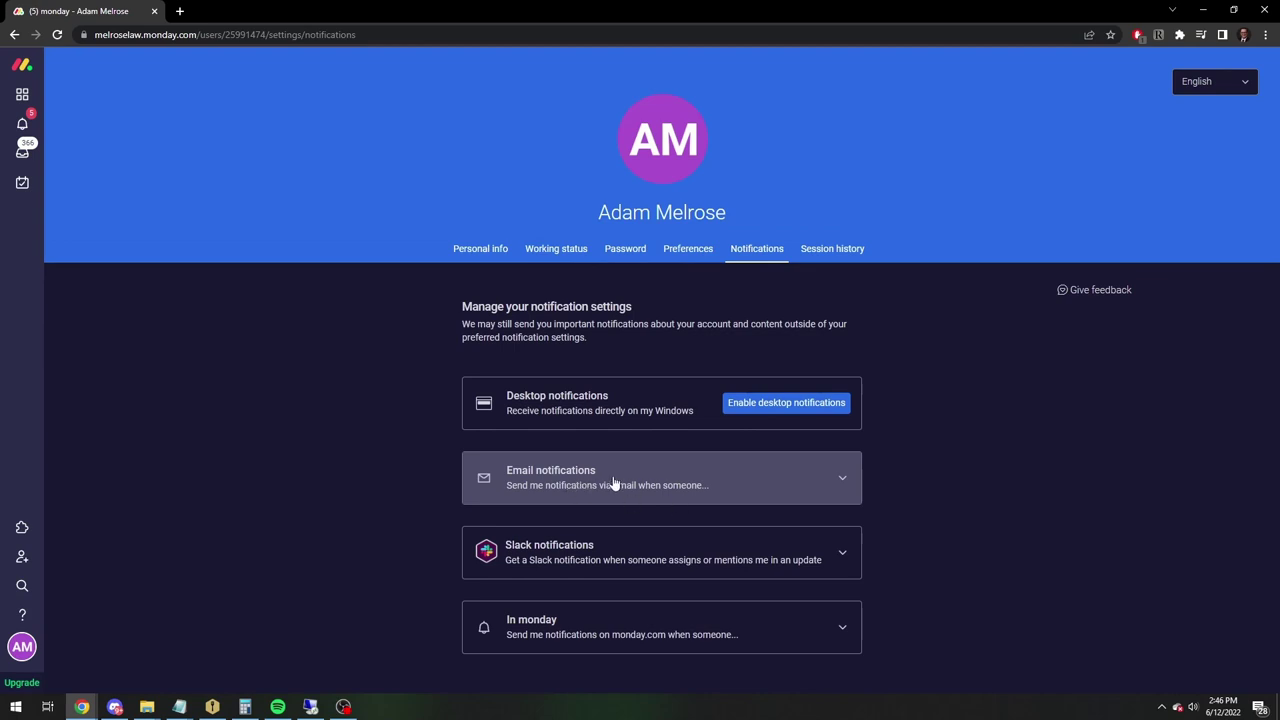
pyautogui.click(580, 485)
# - Scroll the email notification list to confirm 'Notifies me via automations' is checked
pyautogui.scroll(-3, 786, 517)
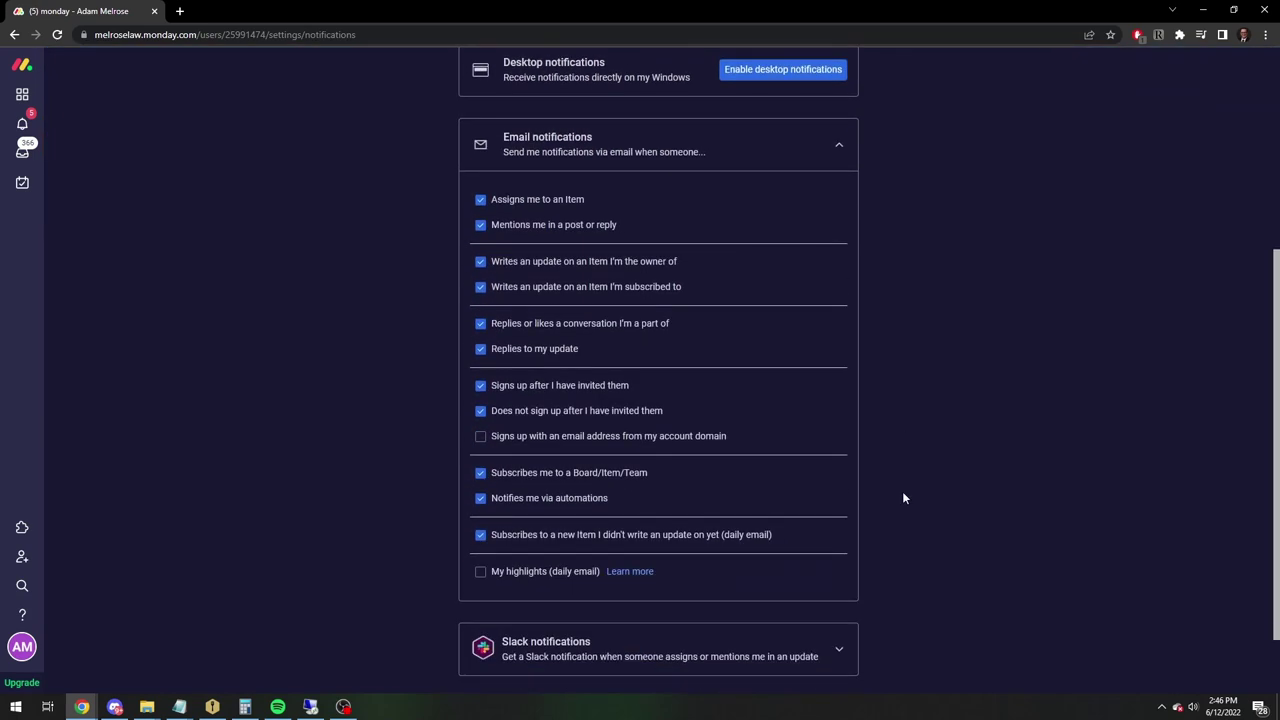
pyautogui.scroll(-1, 1000, 492)
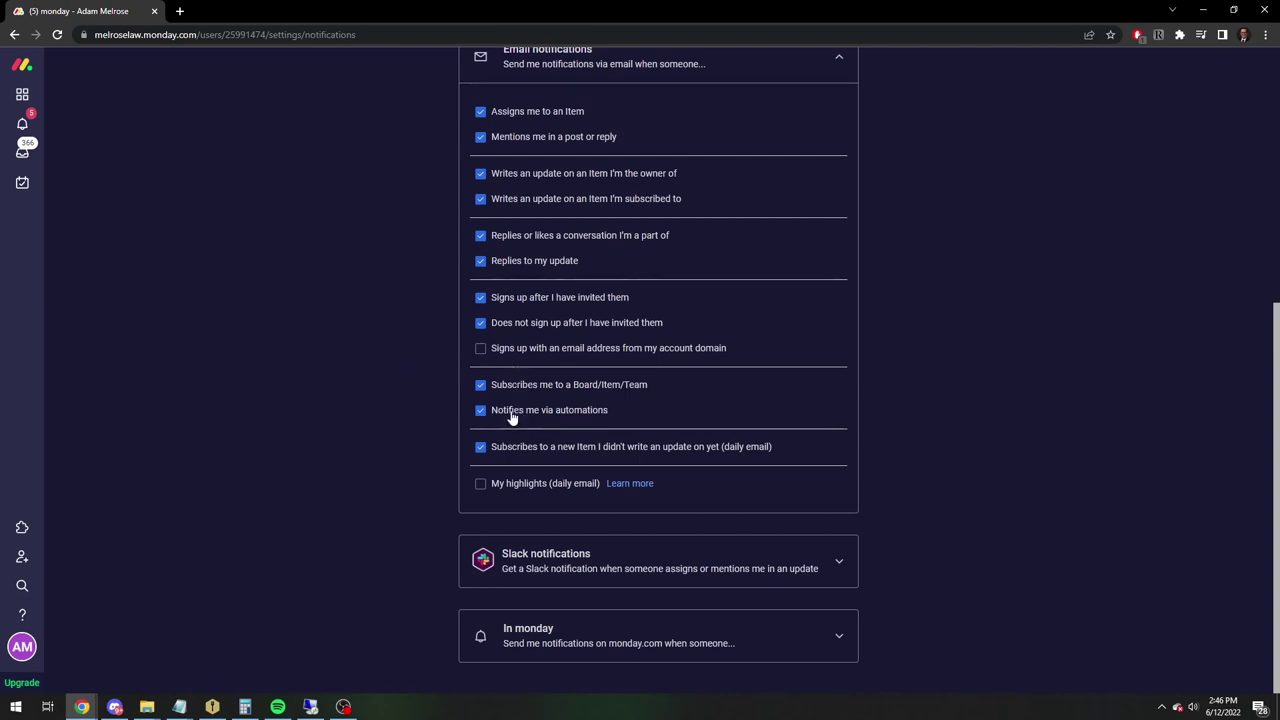
pyautogui.scroll(2, 500, 400)
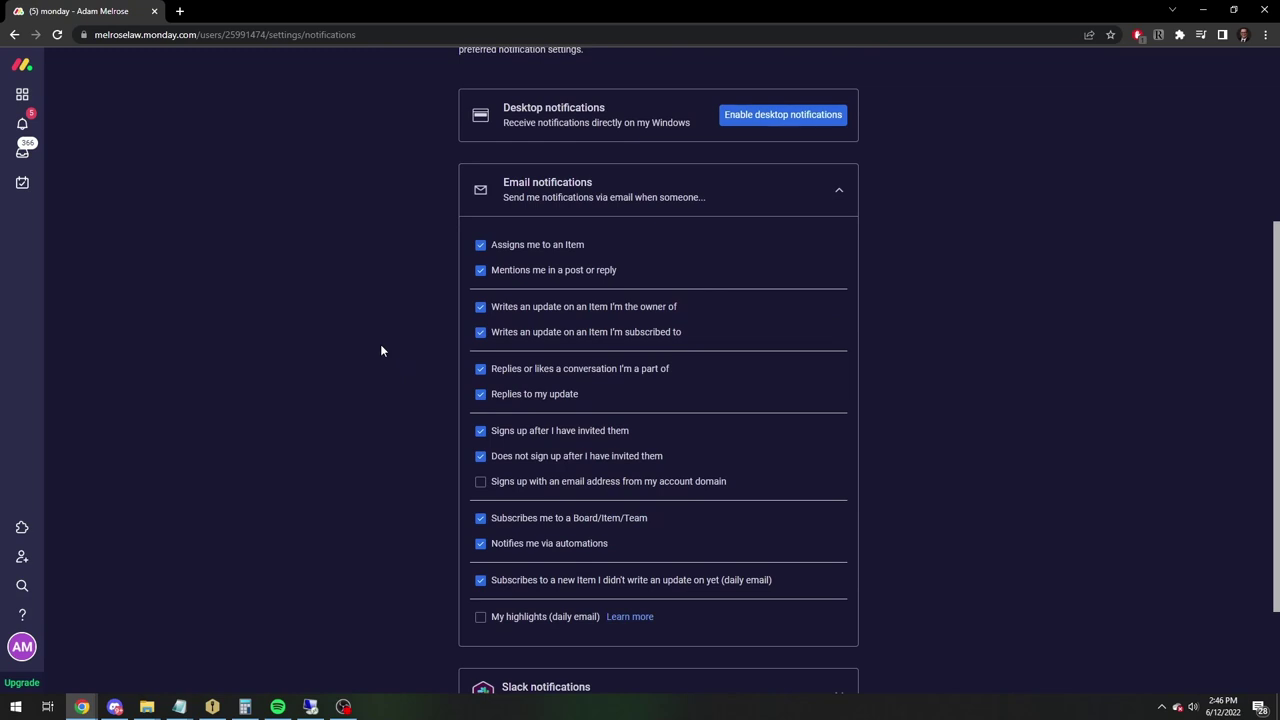
pyautogui.scroll(-2, 349, 333)
pyautogui.scroll(2, 349, 333)
pyautogui.scroll(1, 350, 335)
pyautogui.scroll(-2, 354, 320)
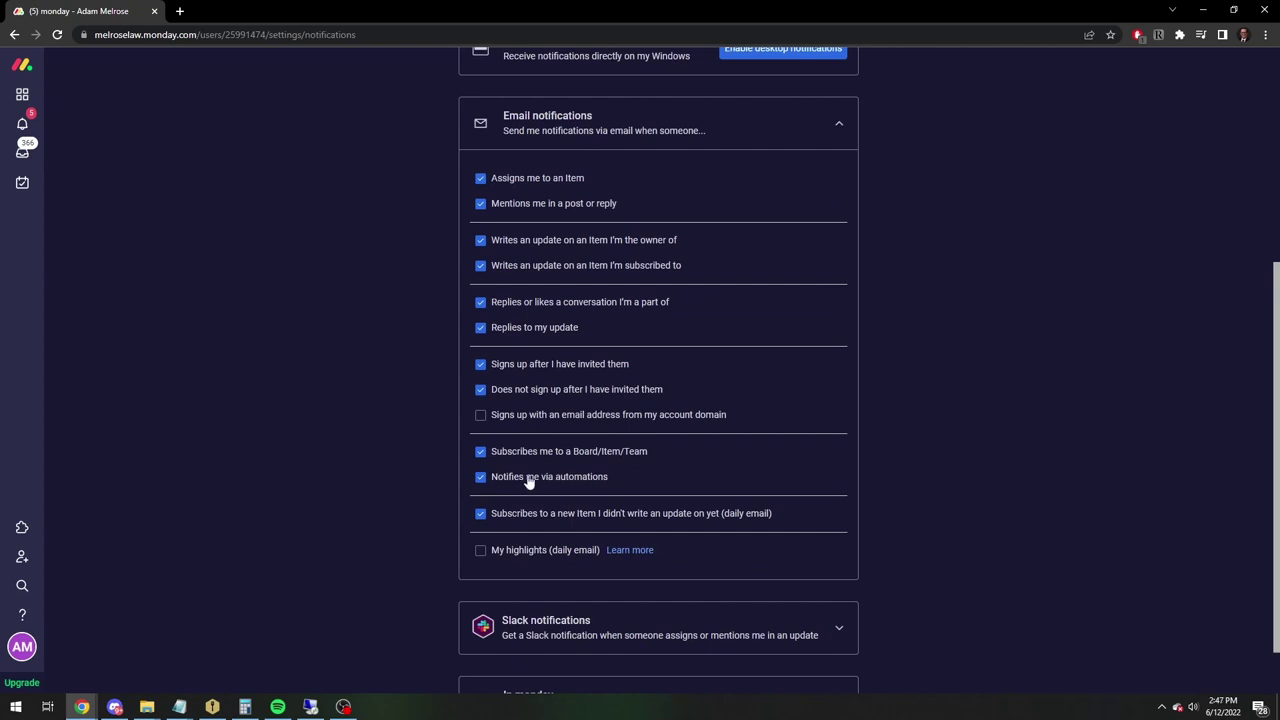
pyautogui.scroll(3, 535, 490)
pyautogui.scroll(-3, 477, 451)
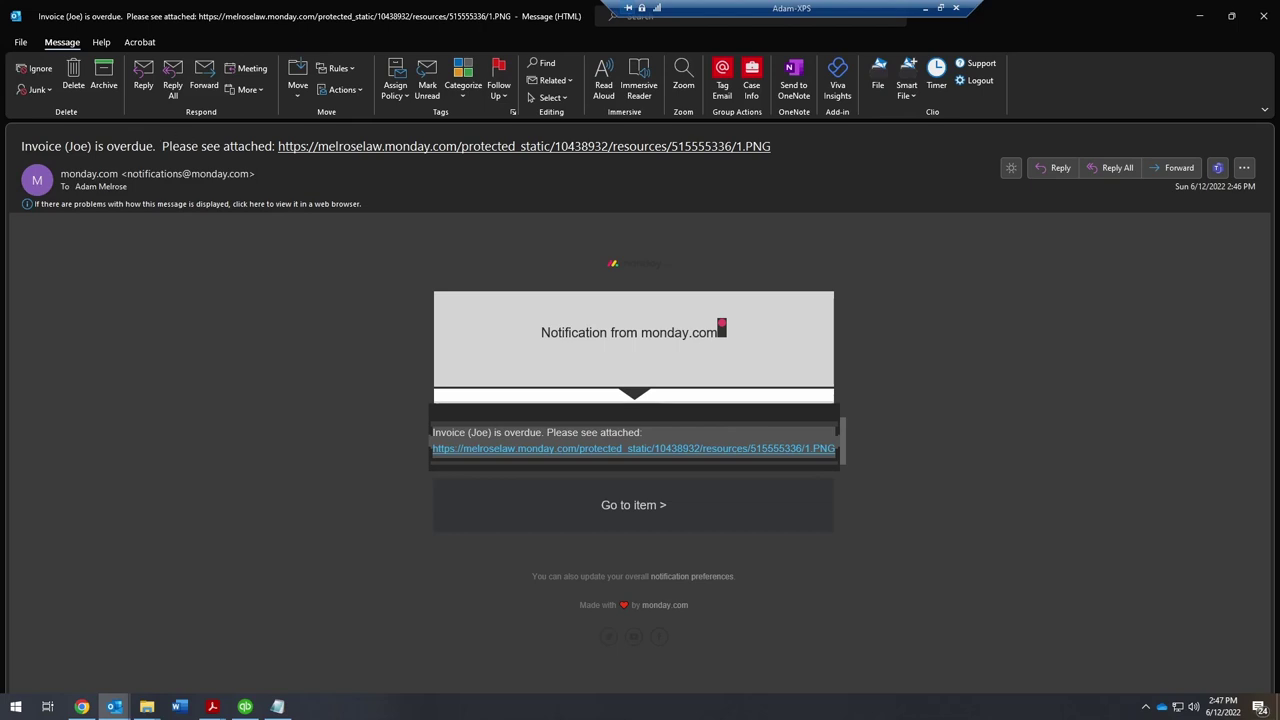
# - Read the 'Invoice (Joe) is overdue. Please see attached:' email and file link in Outlook, then return to Chrome
pyautogui.moveTo(157, 174)
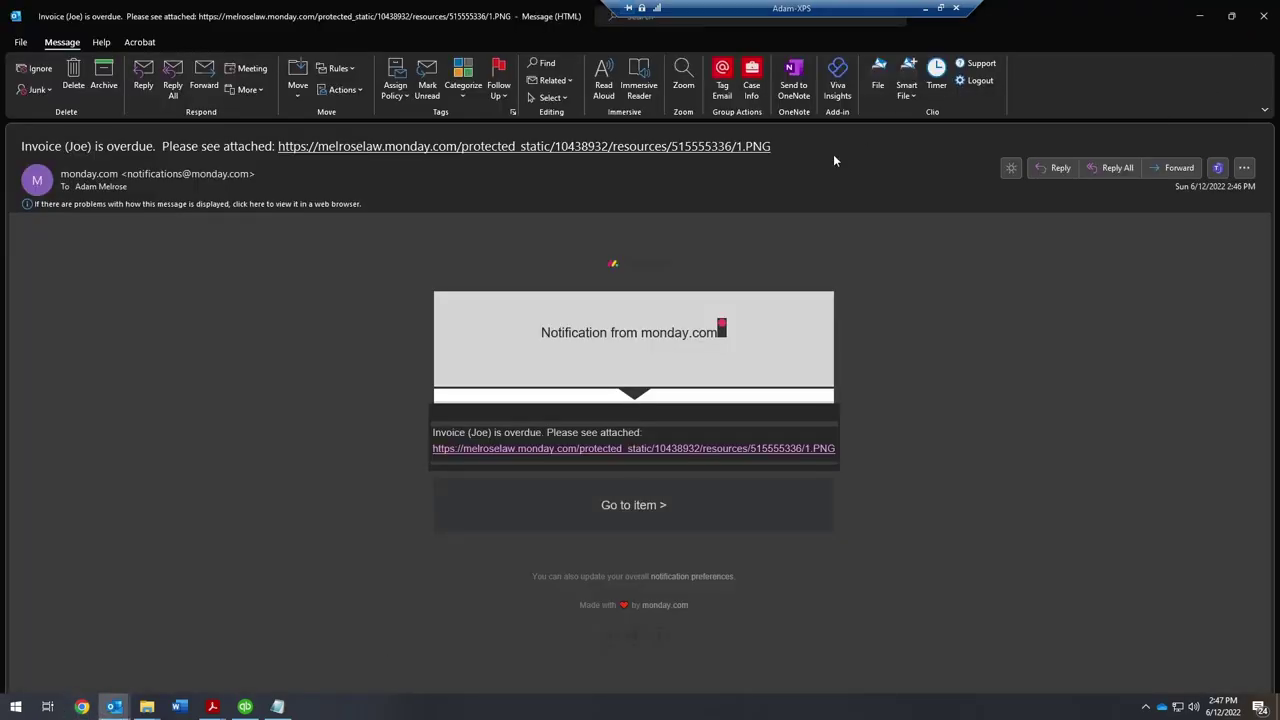
pyautogui.click(925, 8)
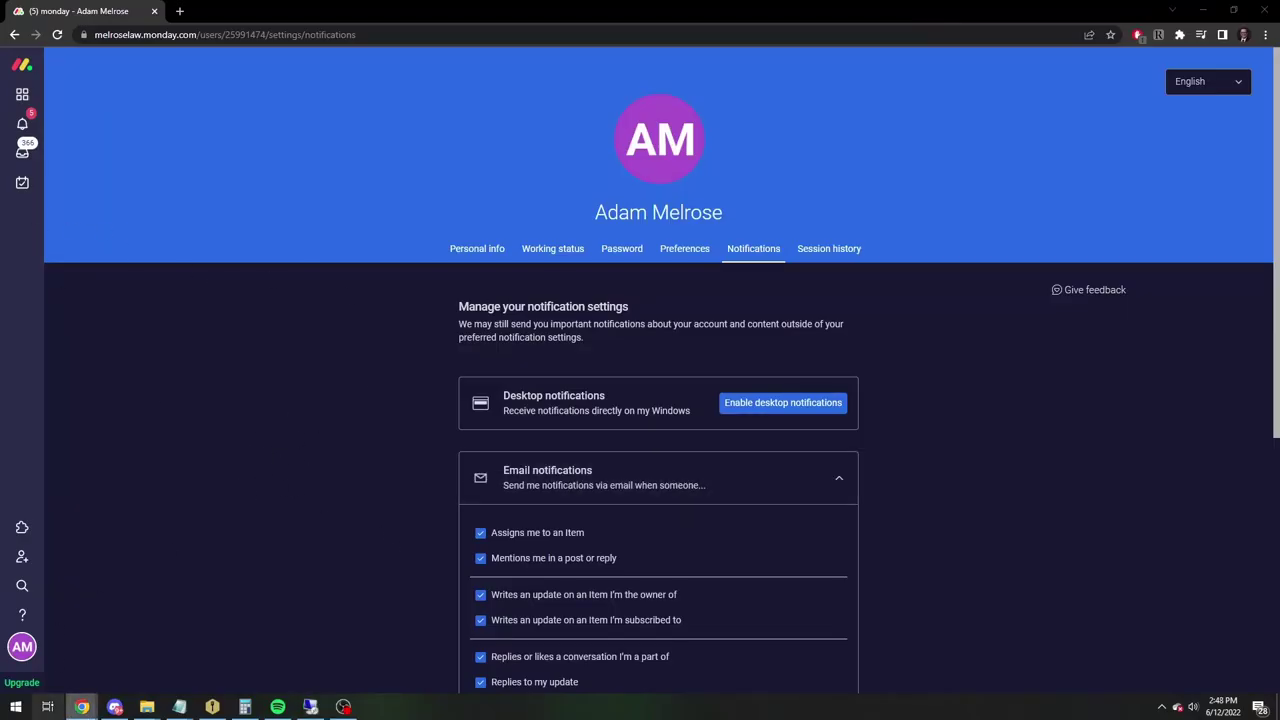
# - Review the Invoice (Joe) automation alerts in the bell notifications, then return to the Follow Up from Vendors board
pyautogui.click(22, 123)
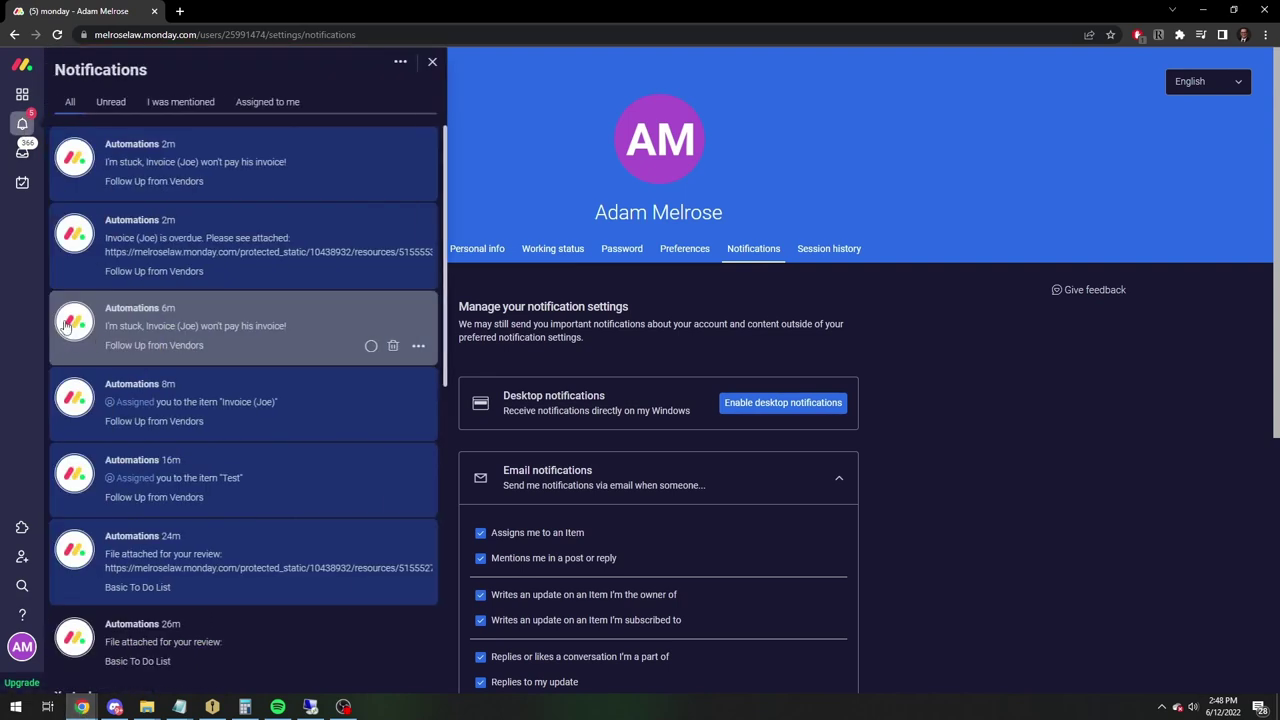
pyautogui.click(22, 123)
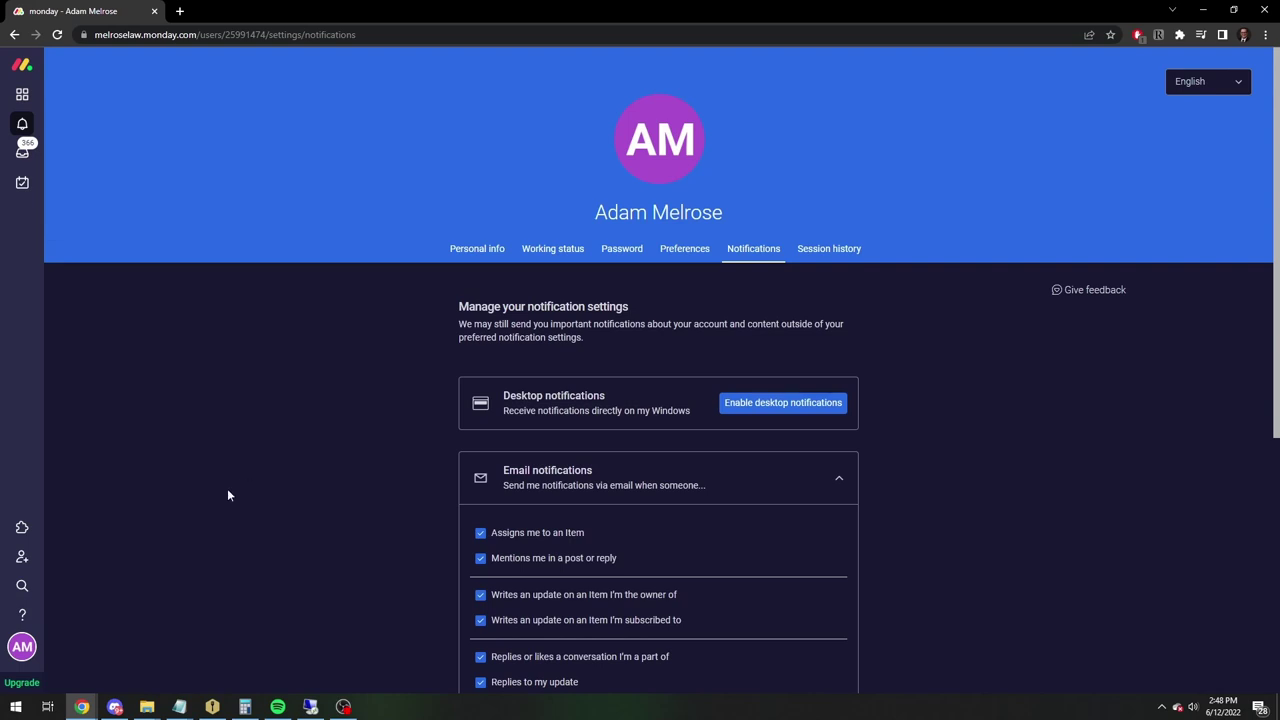
pyautogui.click(22, 94)
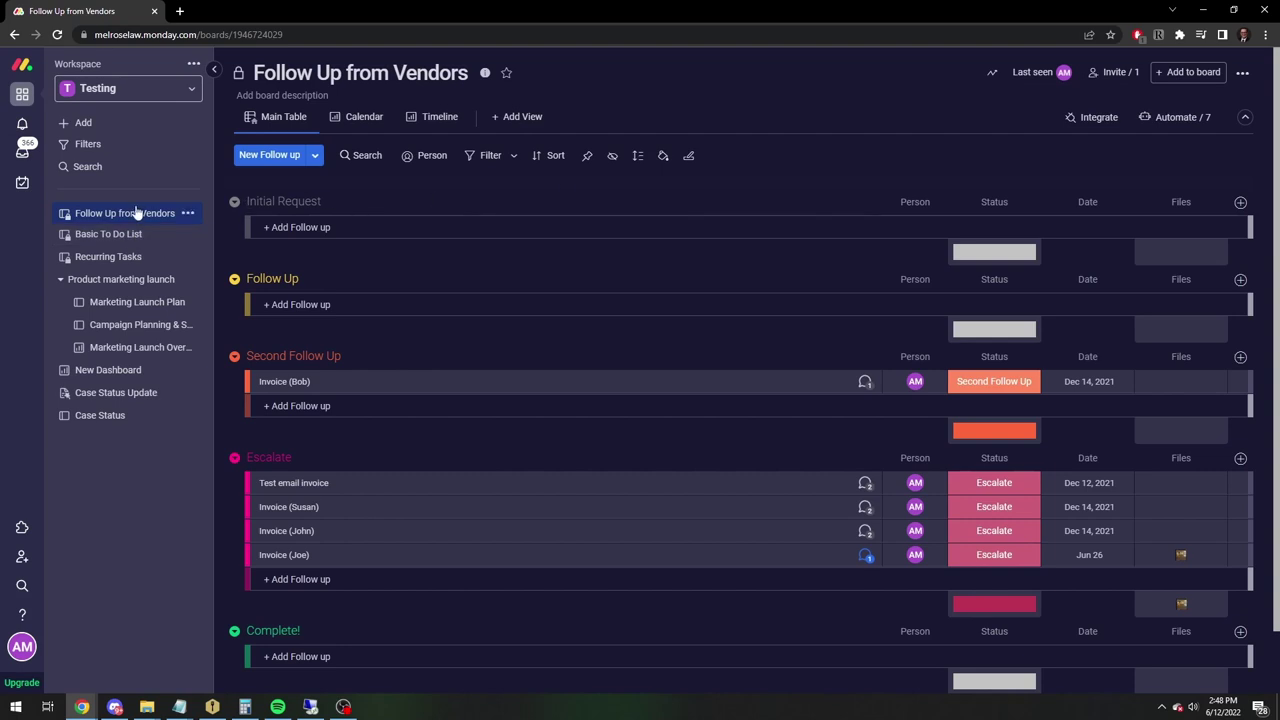
# - Collapse the workspace sidebar and scroll the widened board showing Invoice (Joe) under Escalate
pyautogui.click(213, 69)
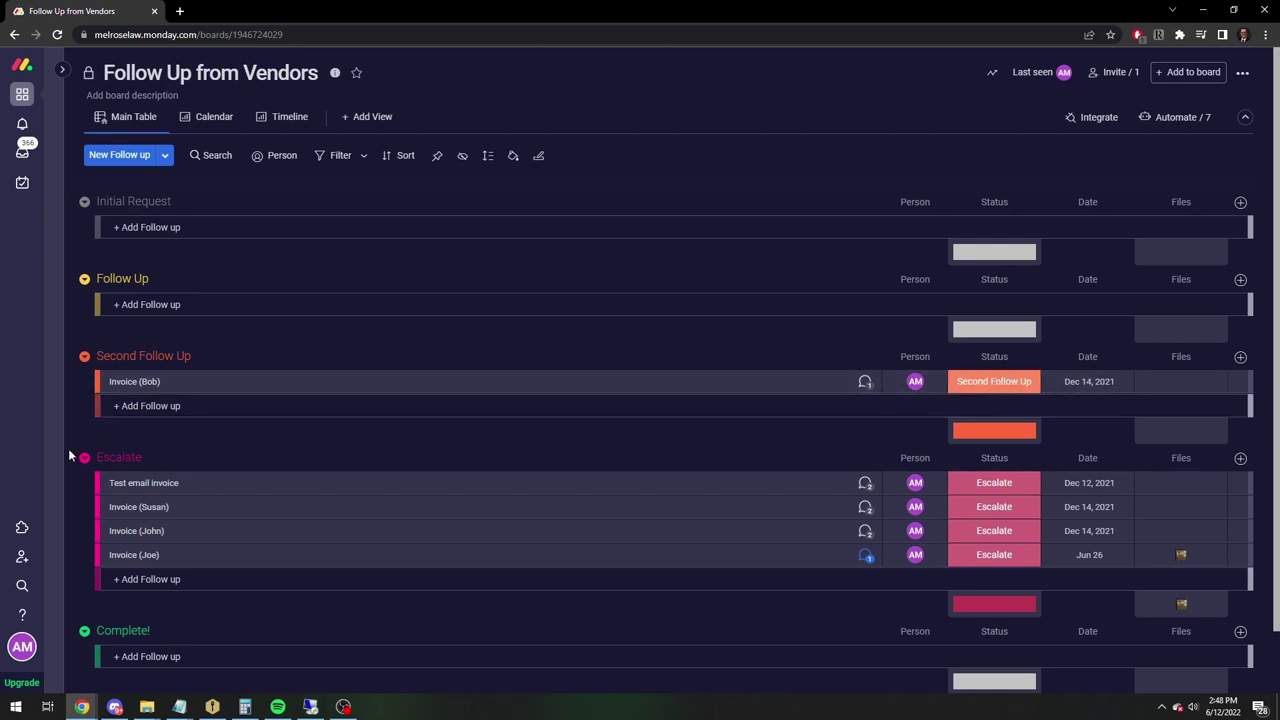
pyautogui.scroll(-1, 246, 497)
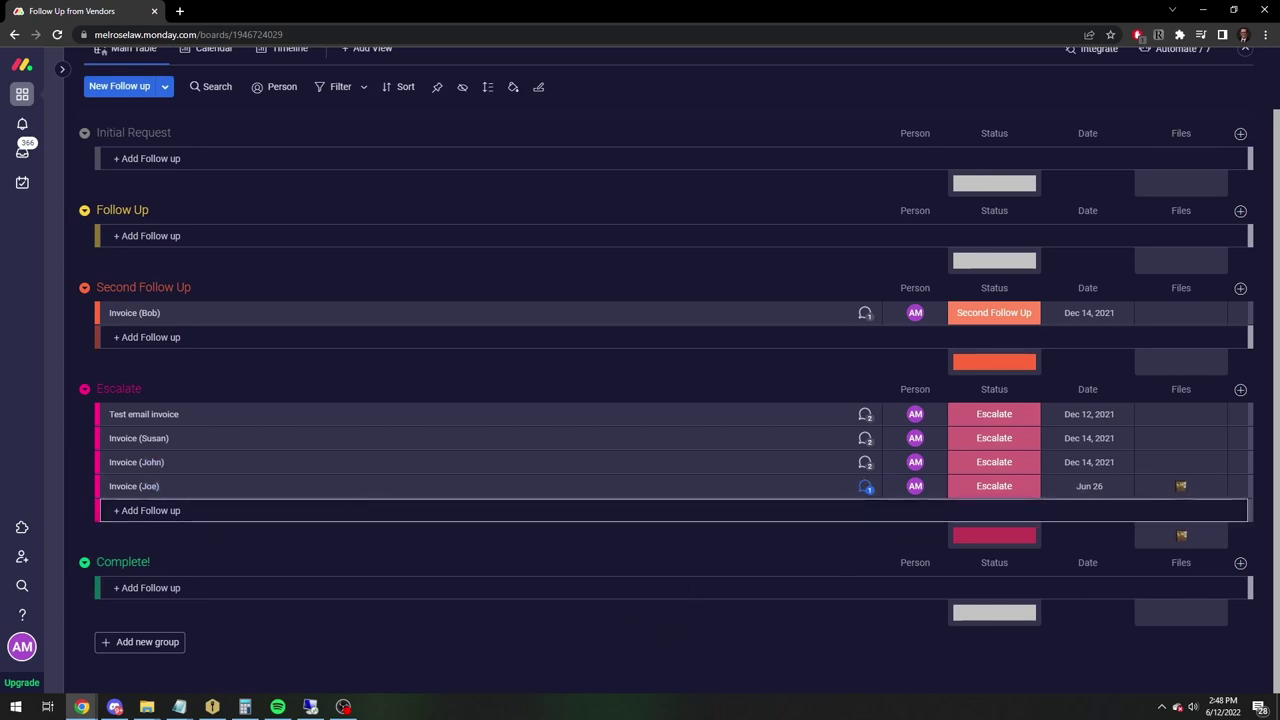
pyautogui.scroll(1, 700, 610)
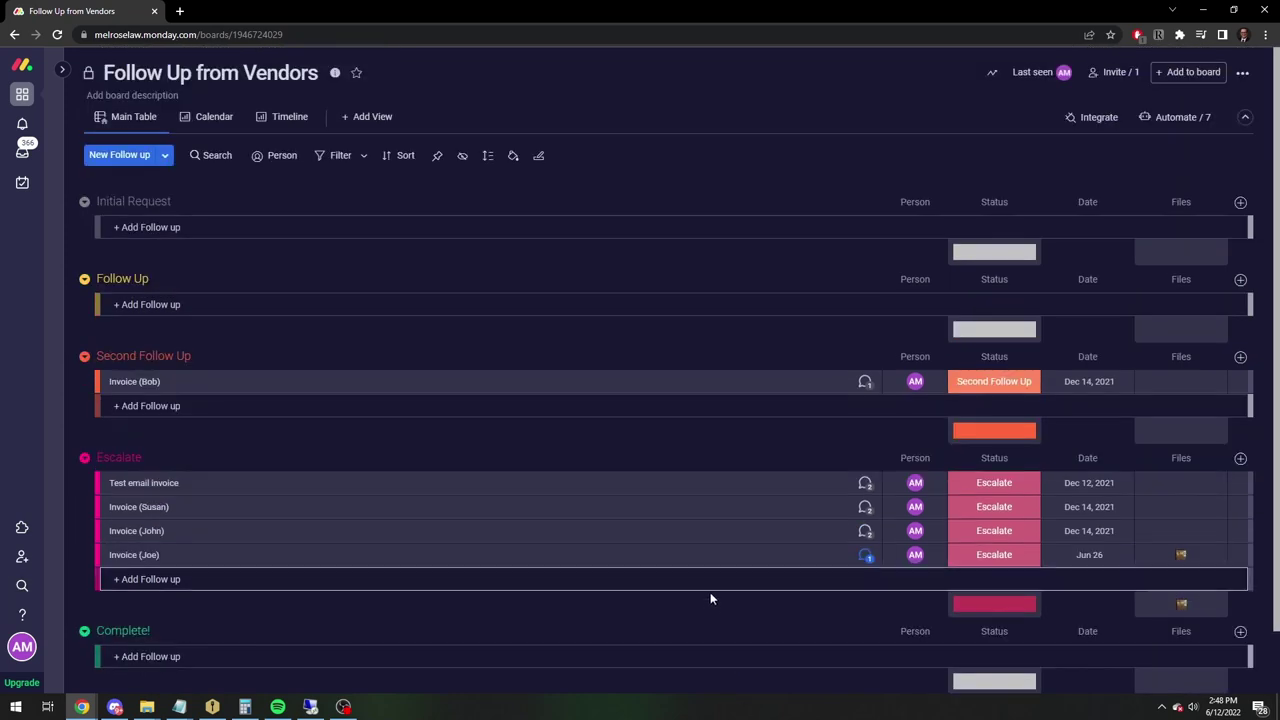
pyautogui.scroll(-1, 397, 503)
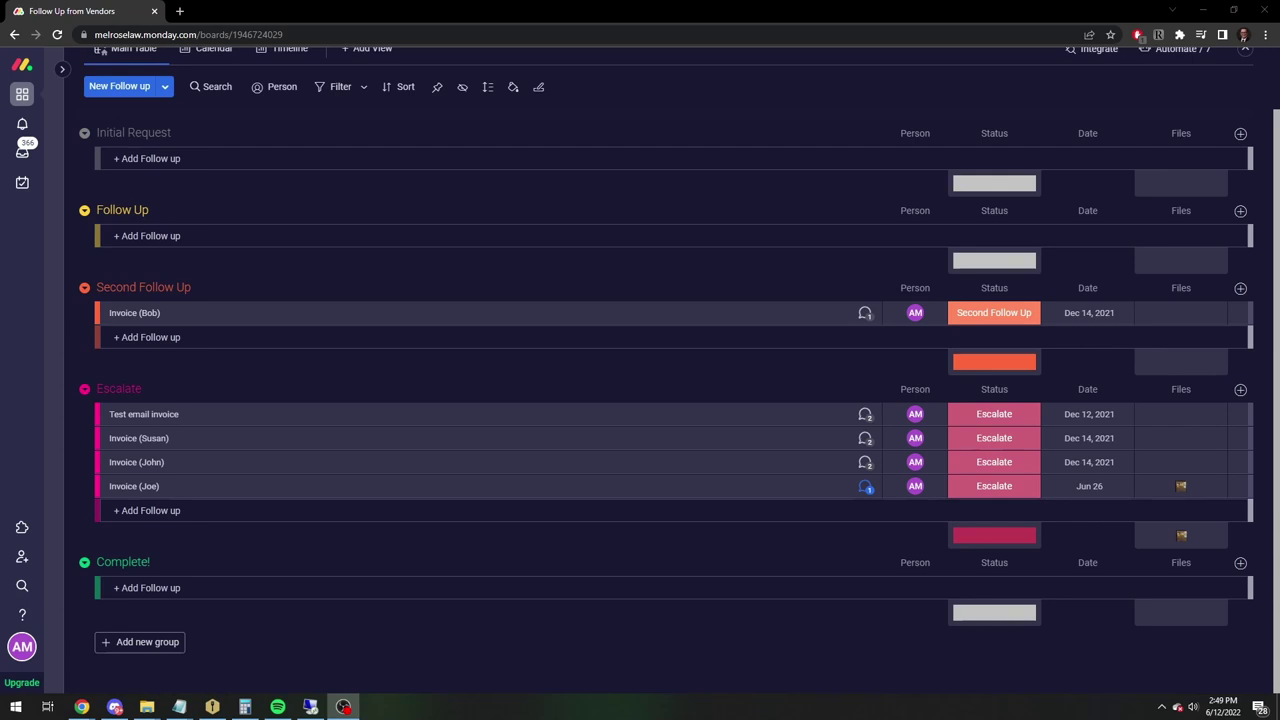
pyautogui.scroll(1, 434, 429)
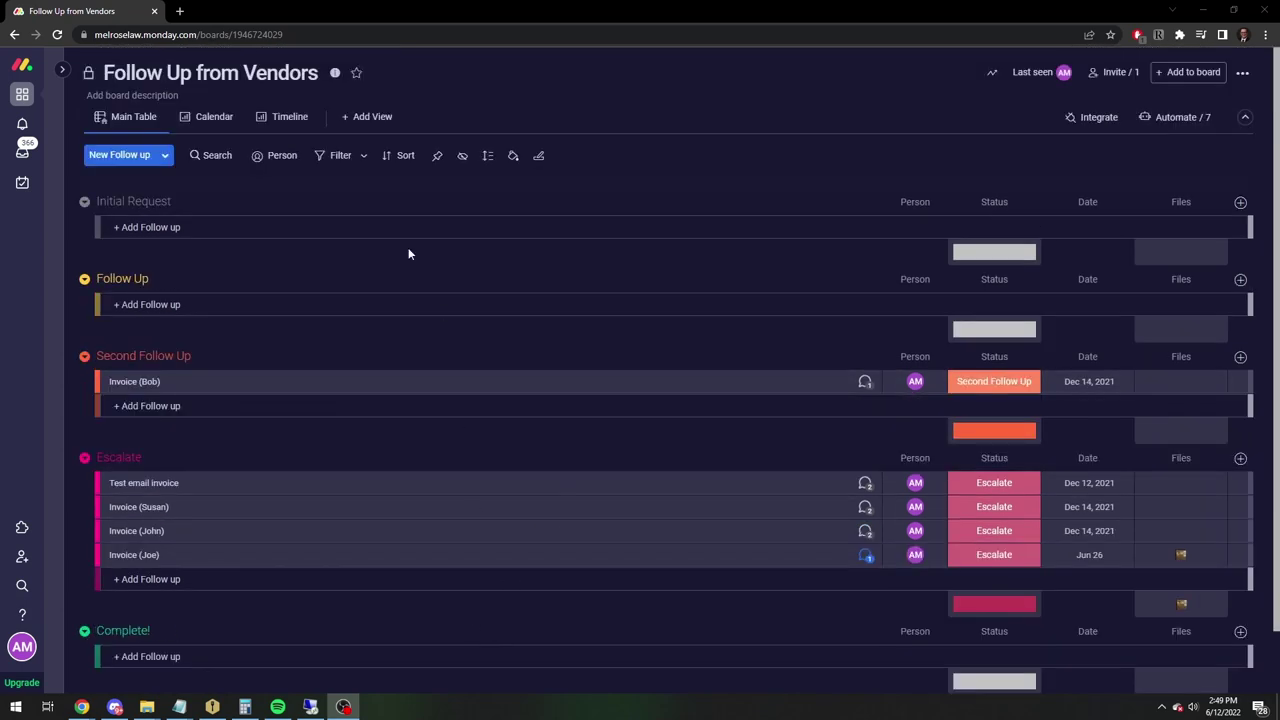
pyautogui.click(718, 102)
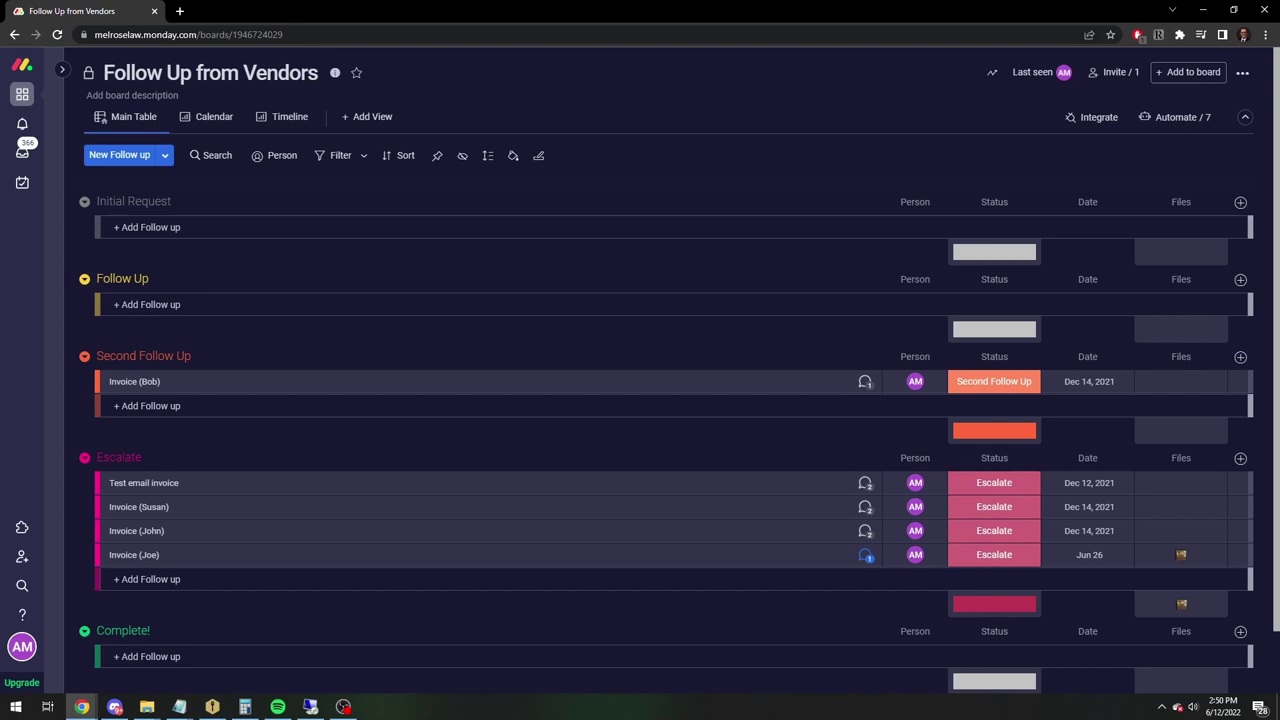
pyautogui.click(343, 707)
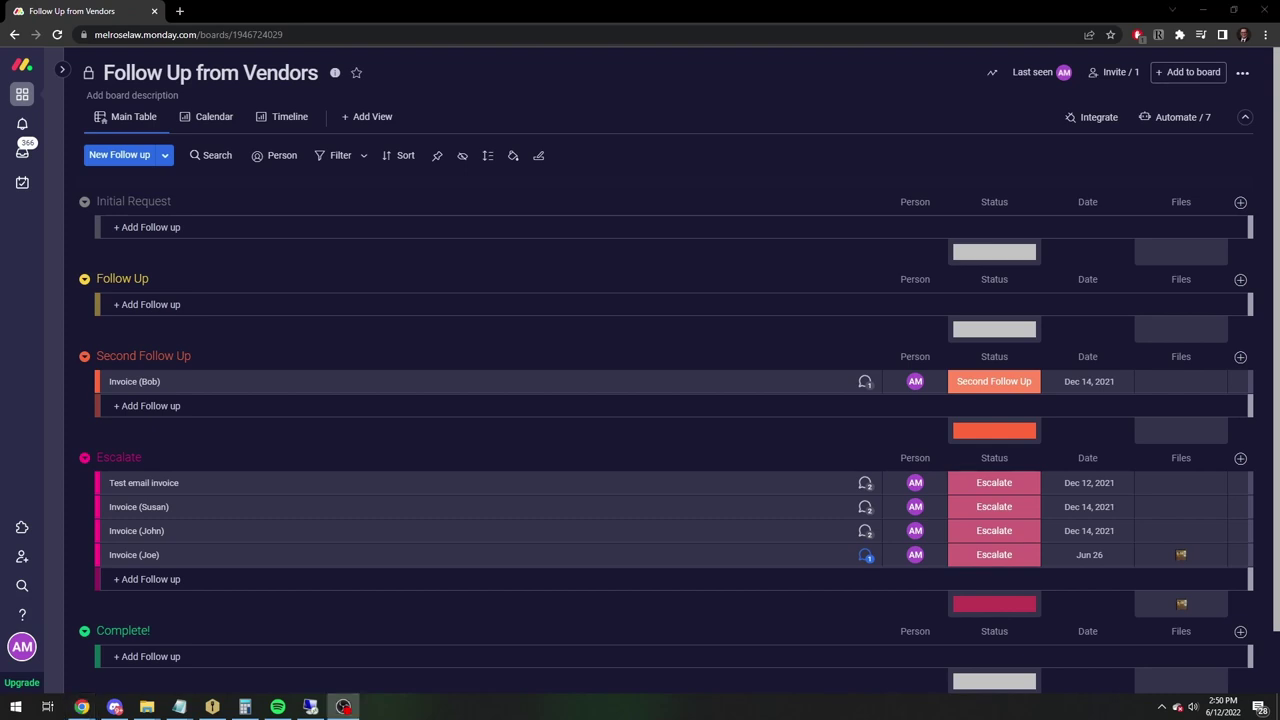